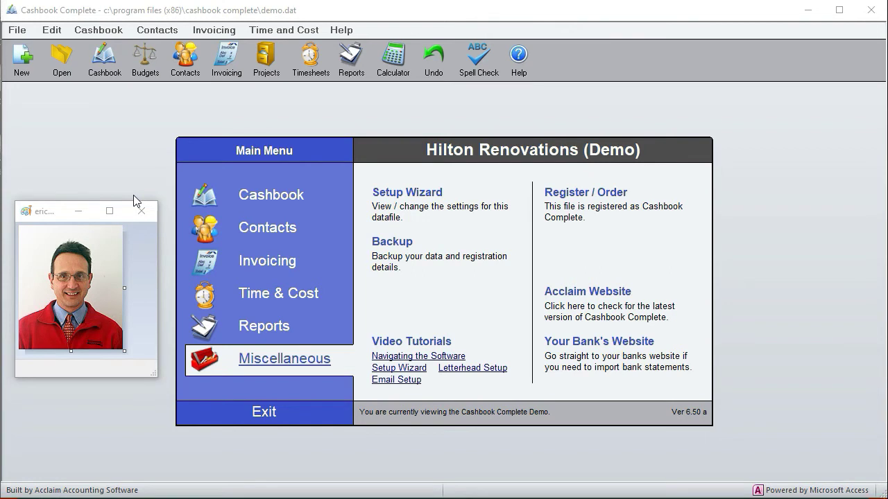
Step: Open the cashbook, view the line details of the 1/10/2020 Drawings Salary transaction and go to the blank entry line
left_click(267, 196)
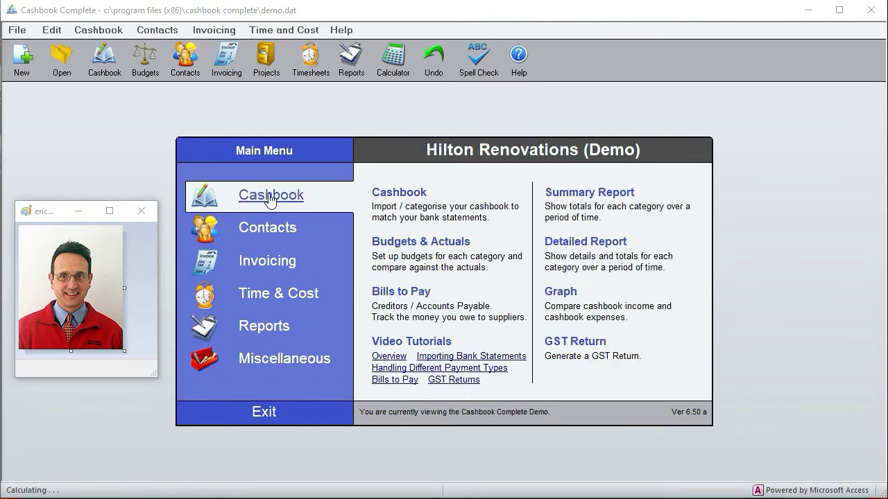
left_click(269, 198)
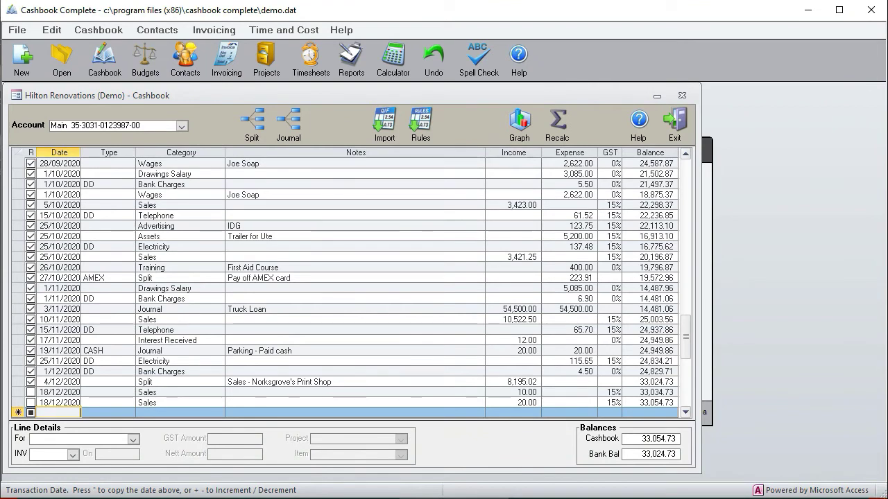
left_click(179, 174)
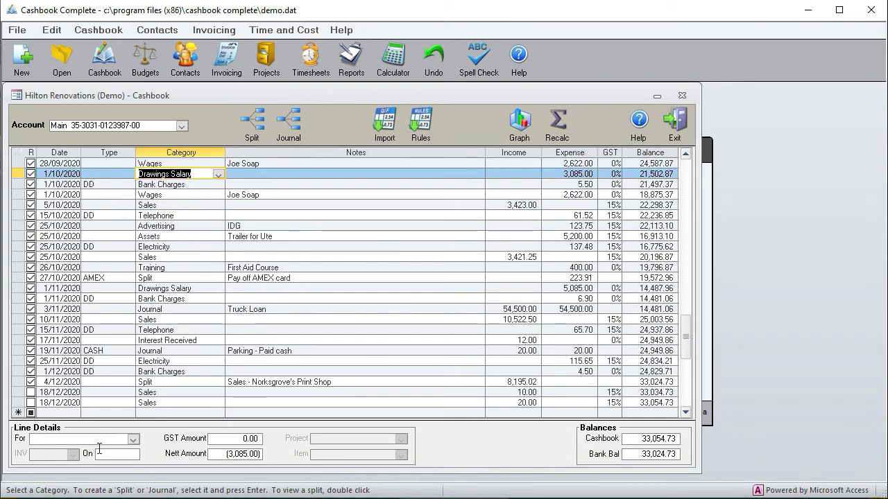
left_click(59, 413)
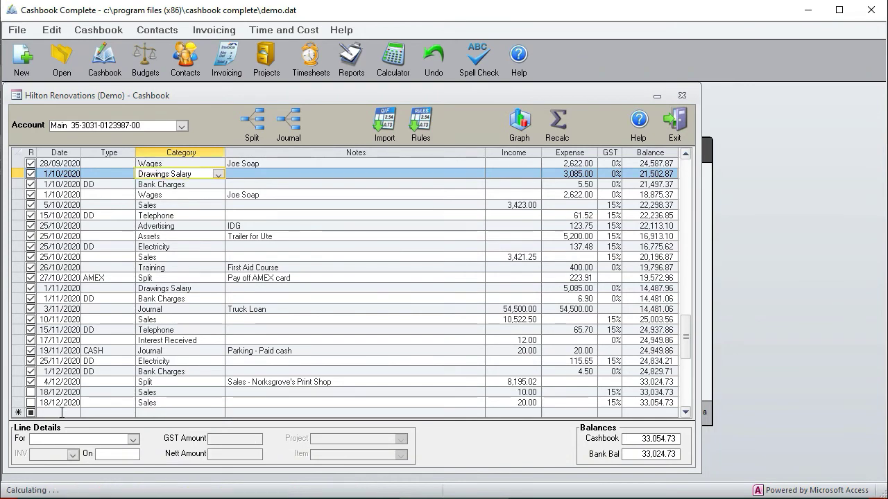
left_click(105, 415)
left_click(60, 412)
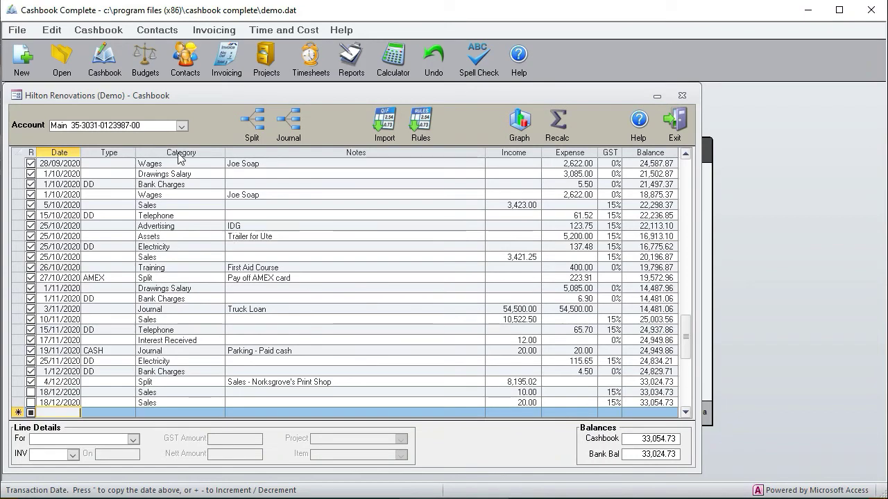
Step: Review the Main, Savings and VISA CARD entries and the blank row in the bank account setup, and close it
left_click(100, 32)
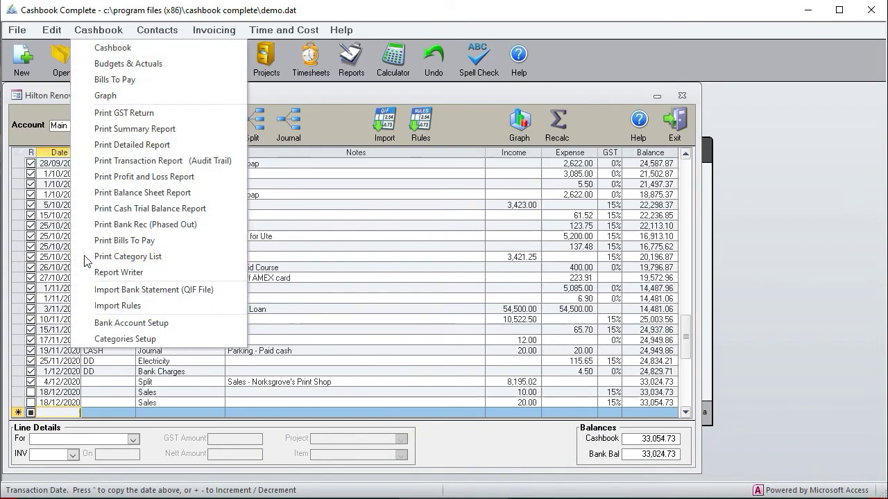
left_click(138, 326)
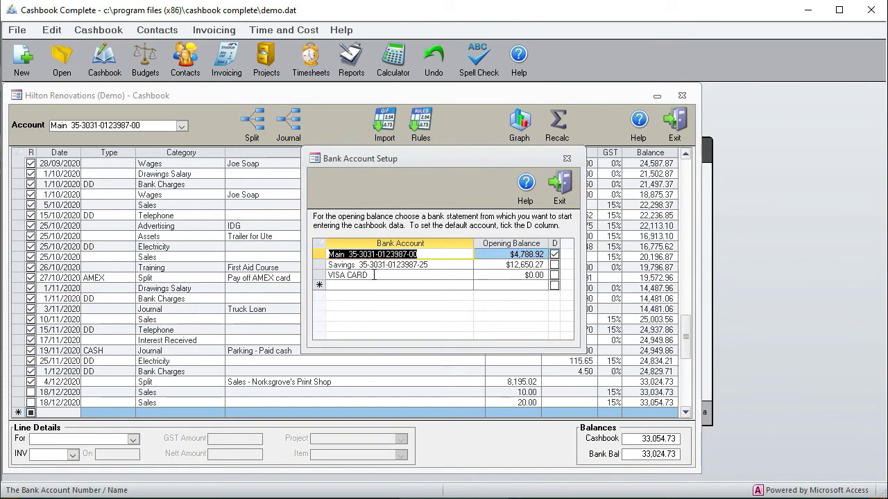
left_click(374, 275)
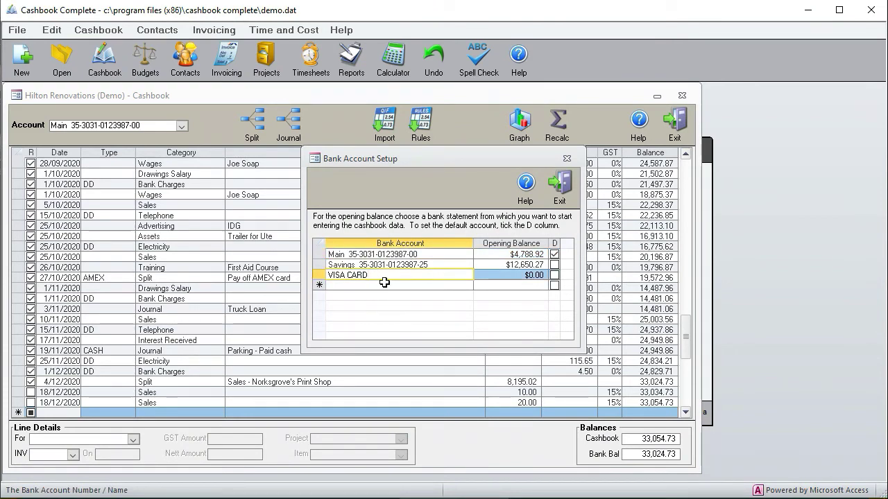
left_click(386, 285)
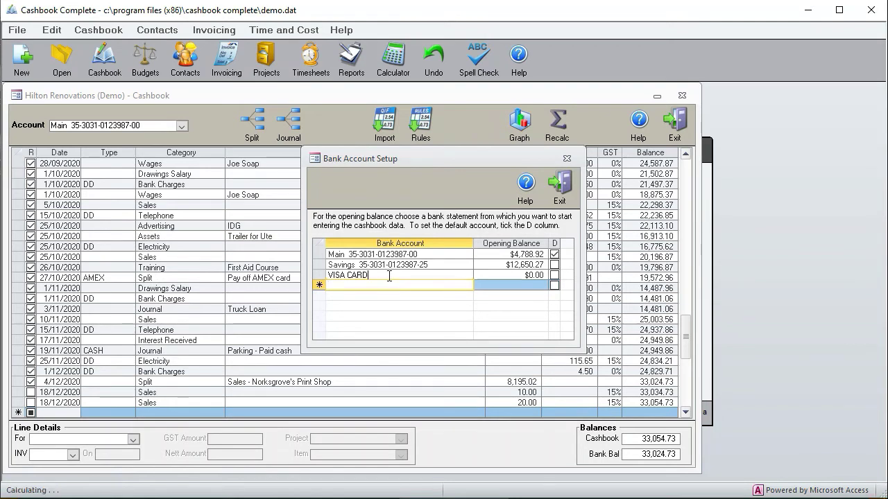
left_click(387, 277)
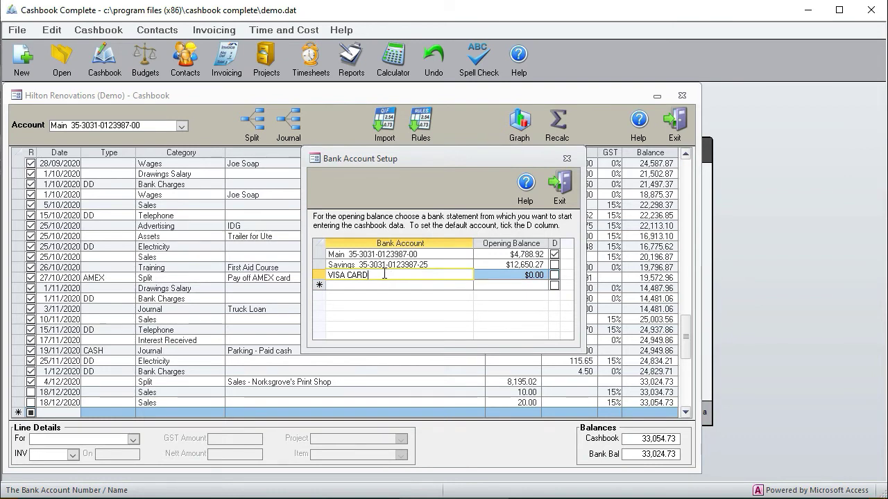
left_click(386, 286)
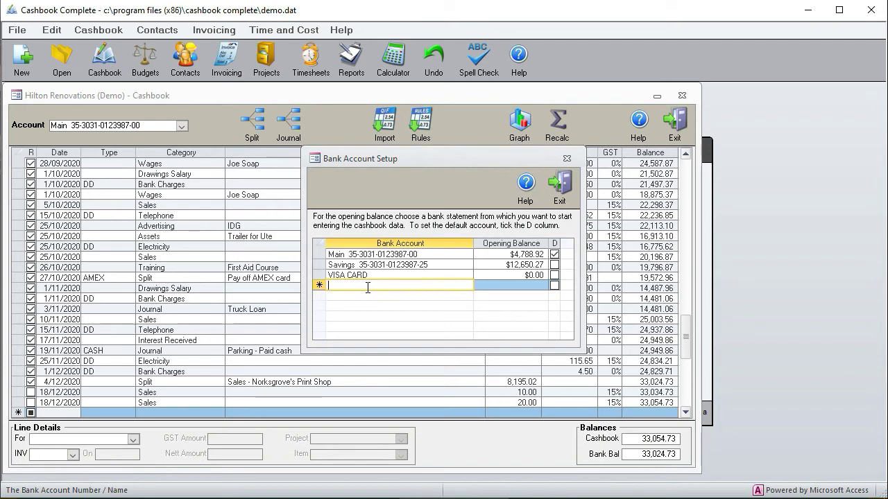
left_click(402, 255)
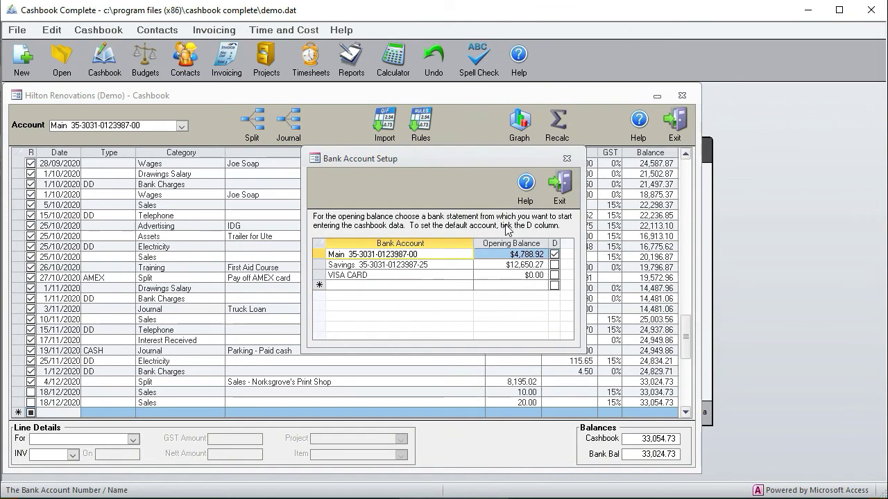
left_click(567, 160)
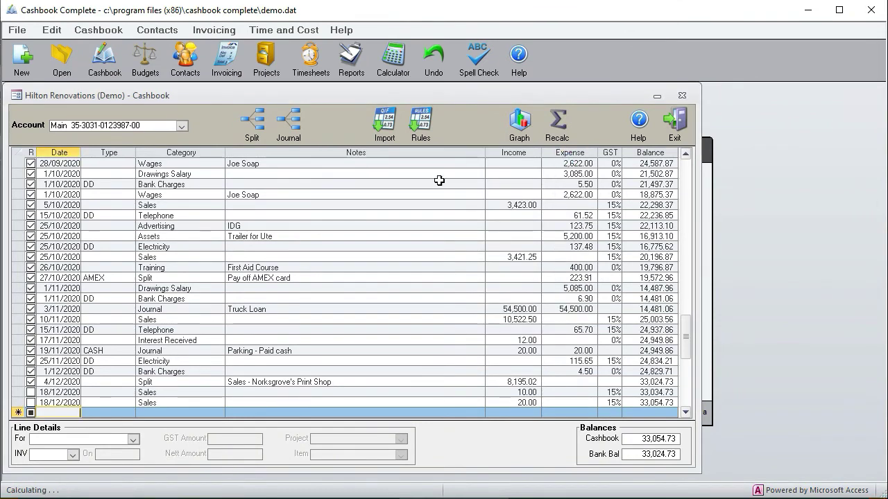
Step: Look at the category choices for the 28/09/2020 Wages transaction
left_click(178, 165)
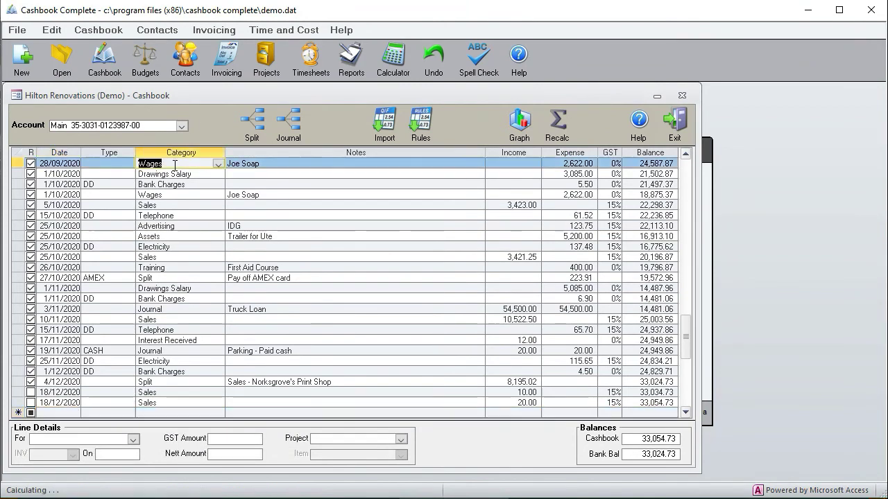
left_click(217, 165)
left_click(218, 164)
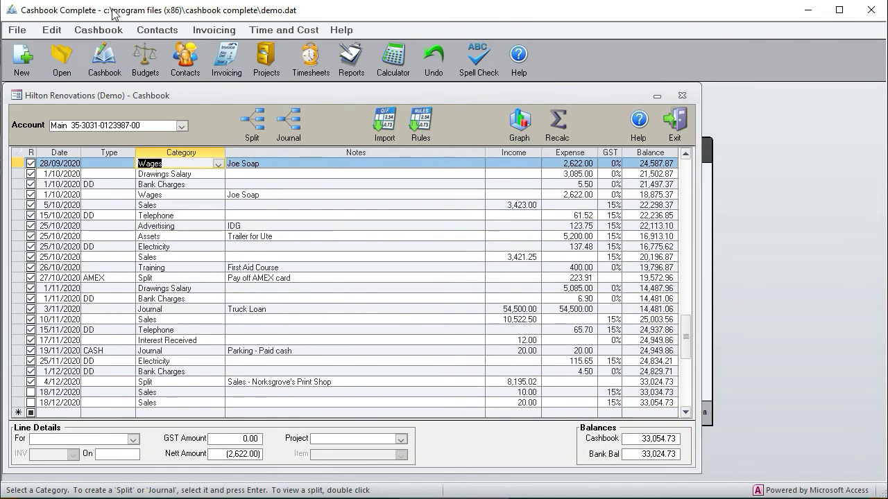
Step: Open the categories setup and examine the Transfer, Drawings Salary, Drawings Tax and Assets balance sheet categories
left_click(105, 33)
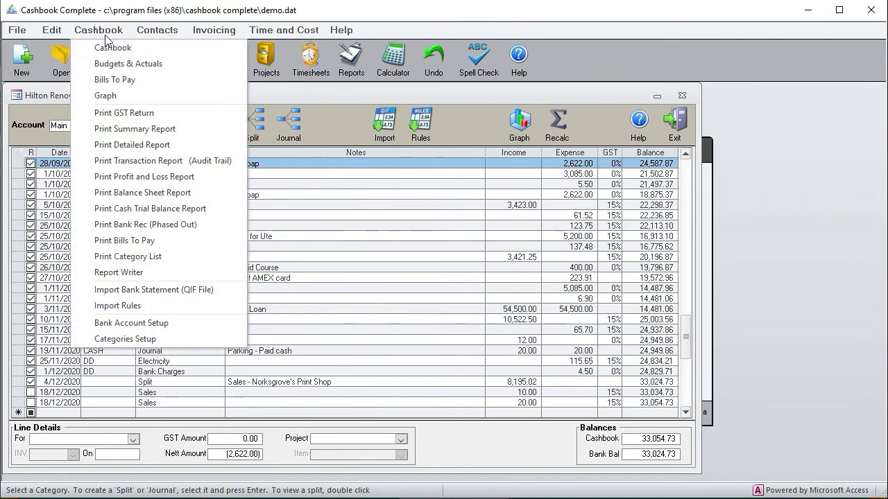
left_click(120, 340)
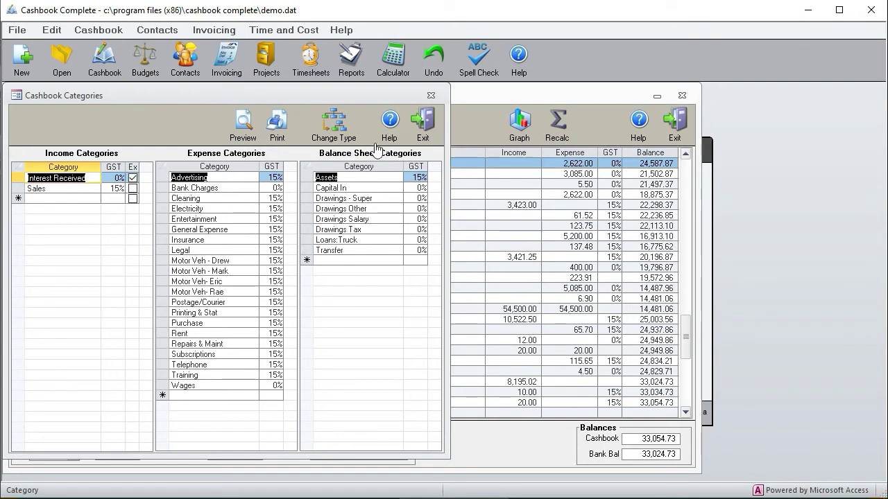
left_click(362, 250)
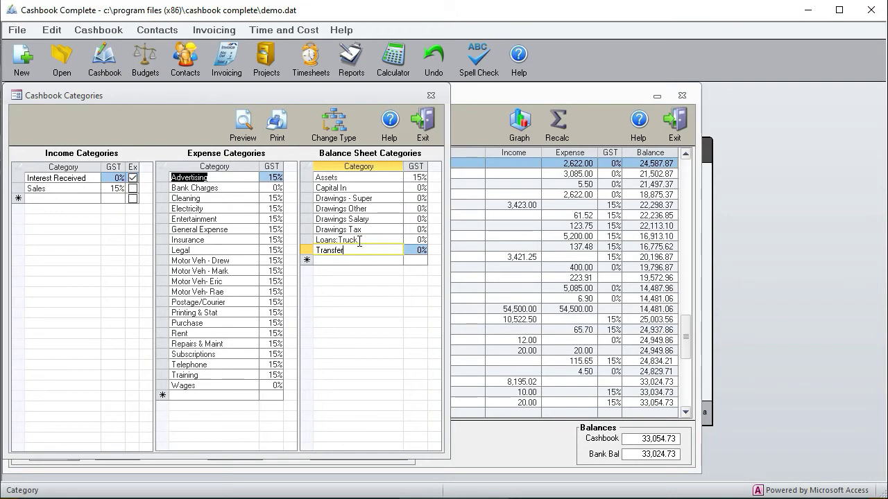
left_click(377, 219)
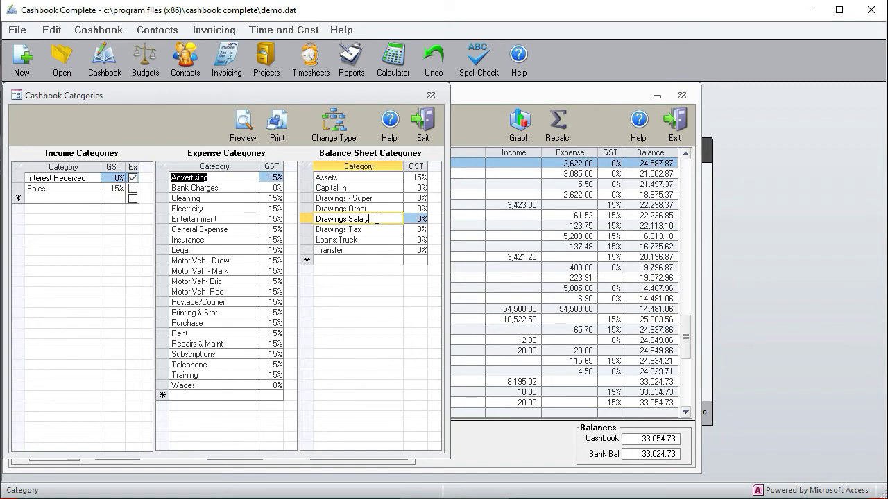
left_click(377, 229)
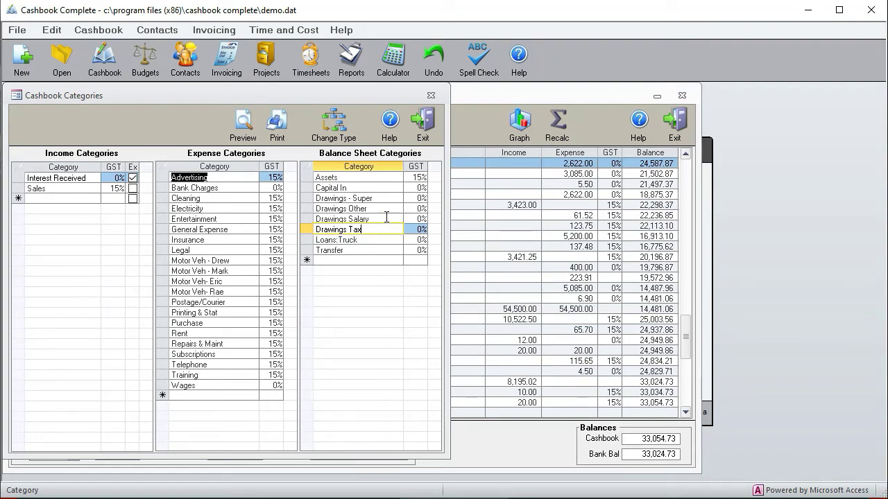
left_click(362, 177)
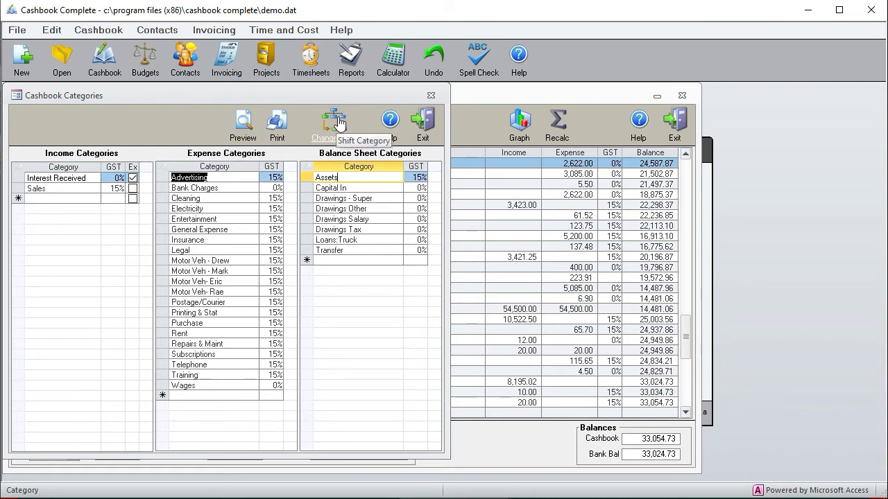
Step: Add a trial expense category named jbkjb below Wages, and delete its row
left_click(201, 396)
type("jbkjb")
key("Down")
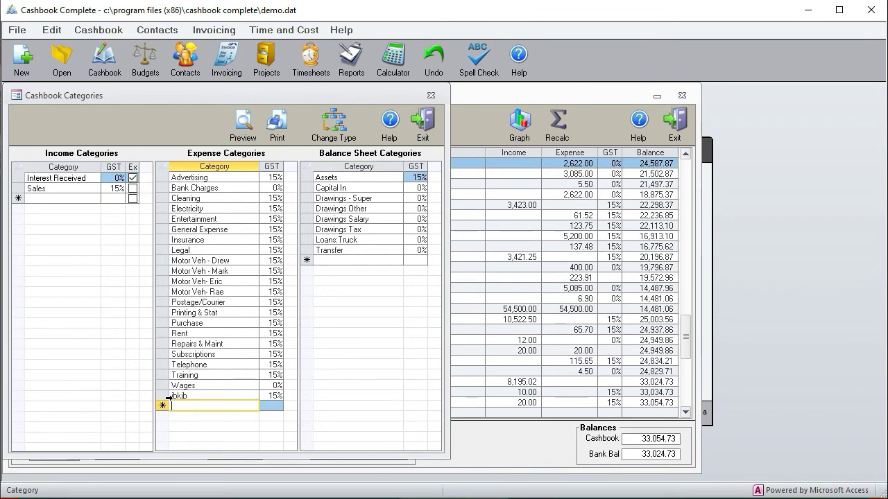
left_click(161, 395)
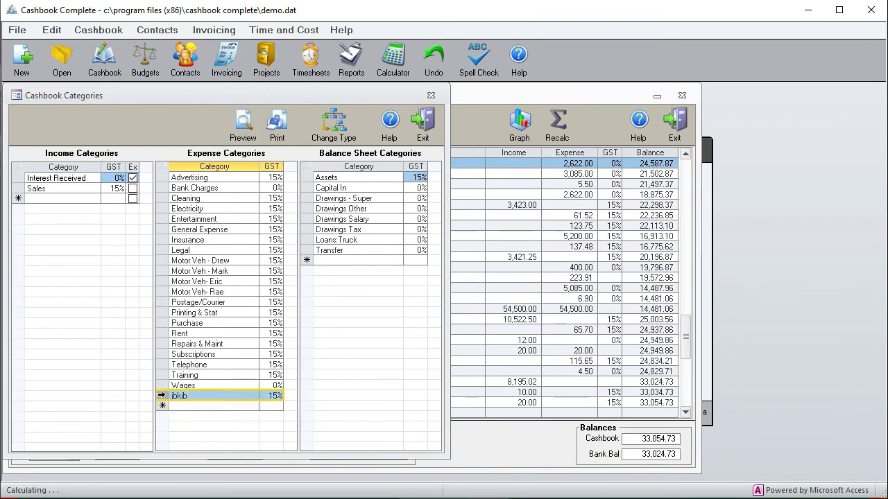
key("Delete")
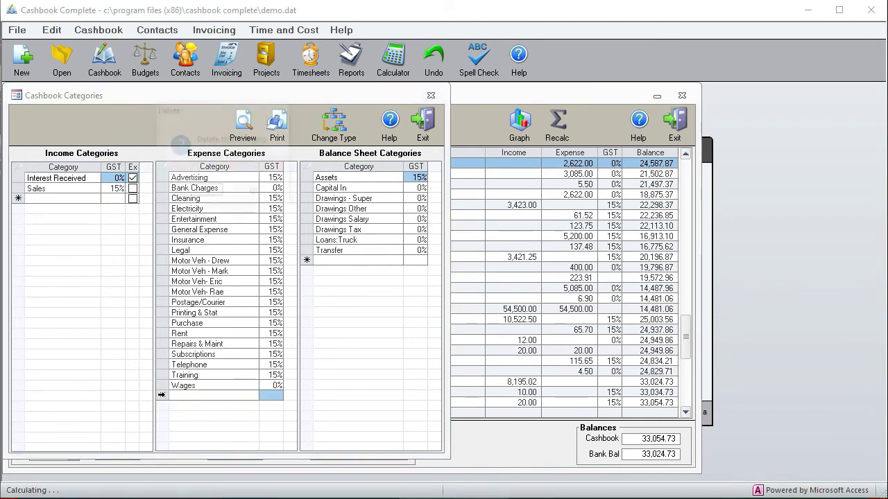
left_click(206, 193)
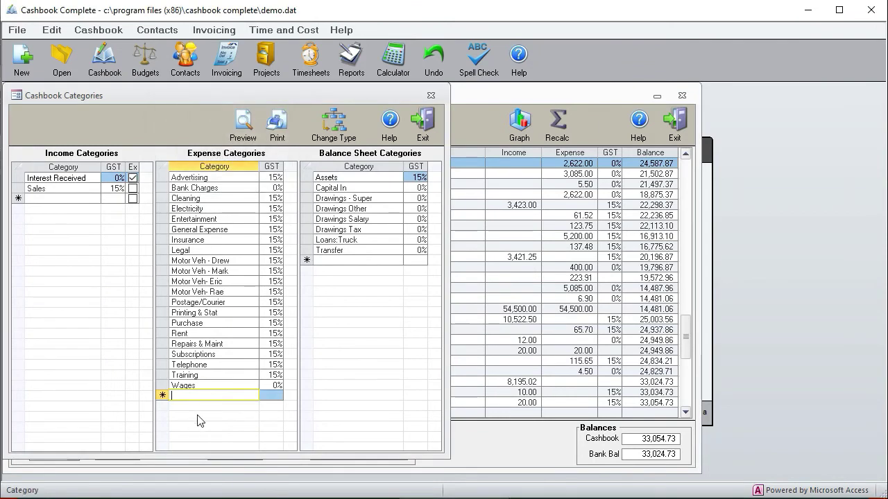
Step: Add another trial expense category named Inlkn, and remove it with the Delete Line command
type("Inlkn")
key("Return")
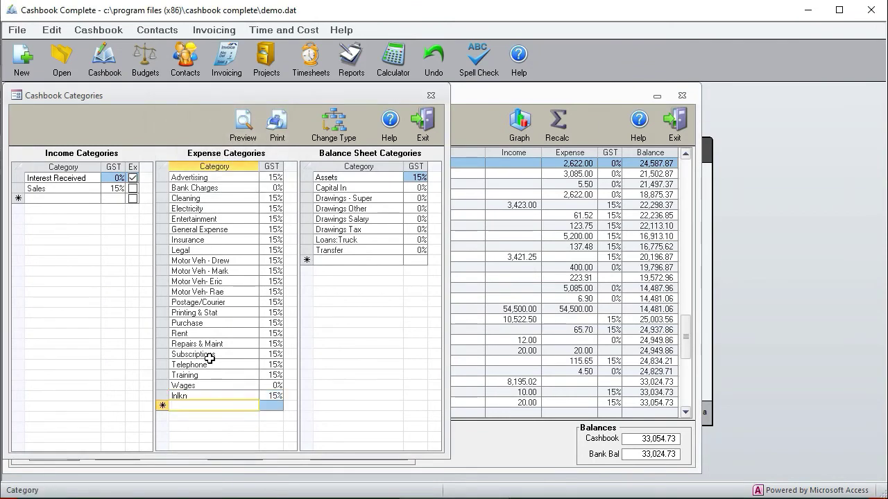
right_click(207, 397)
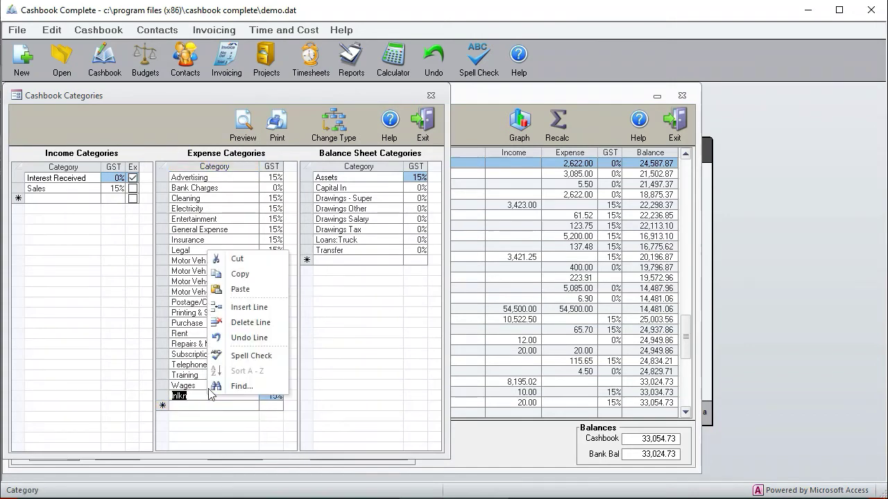
left_click(249, 322)
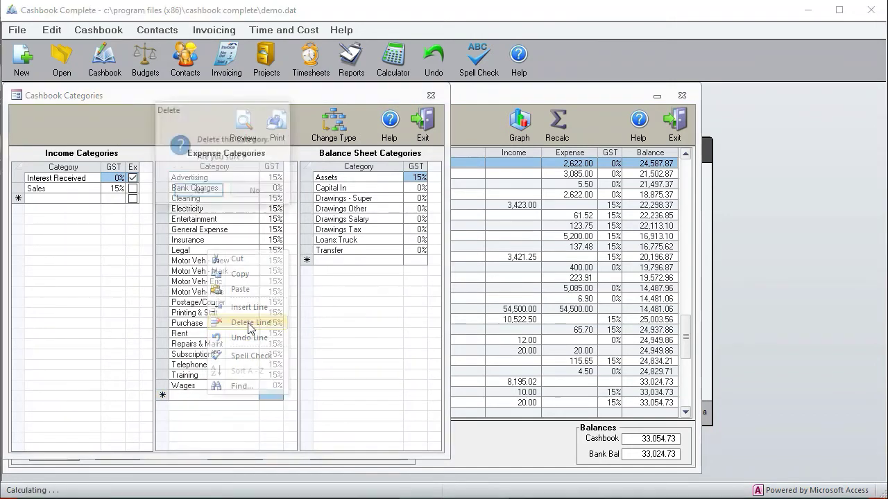
left_click(173, 192)
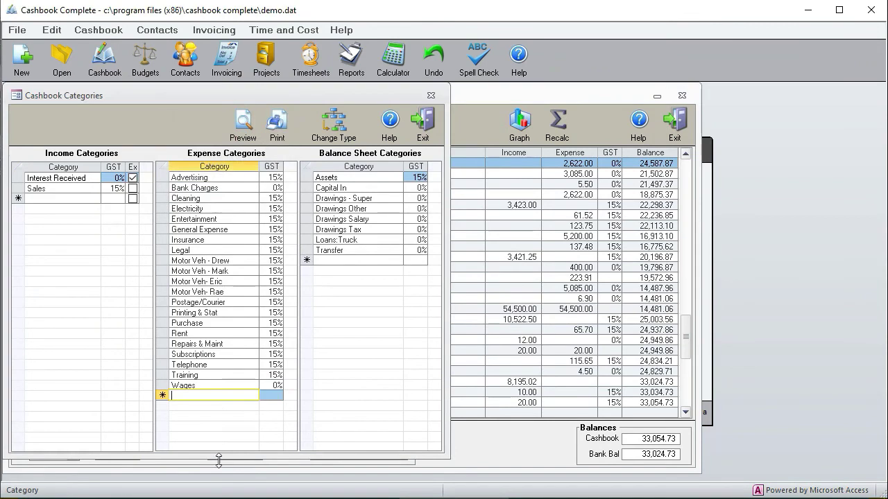
Step: Examine the Interest Received and Sales income categories, and close the categories setup
left_click(132, 178)
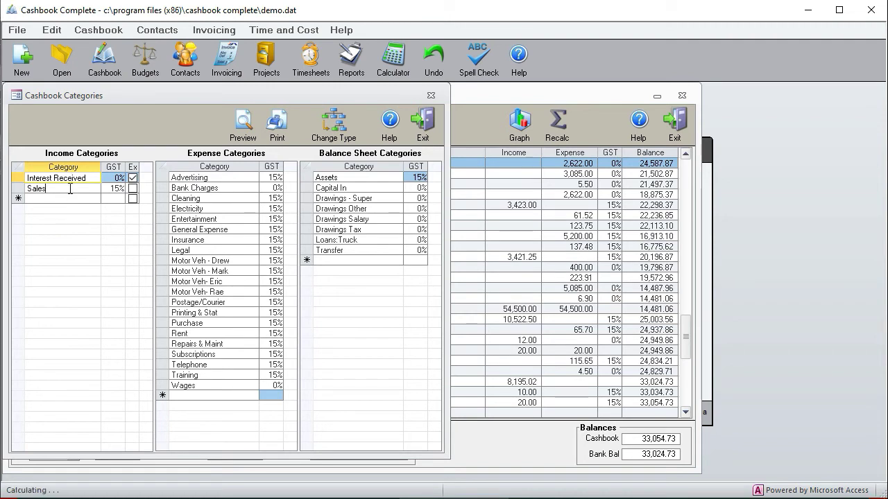
left_click(67, 189)
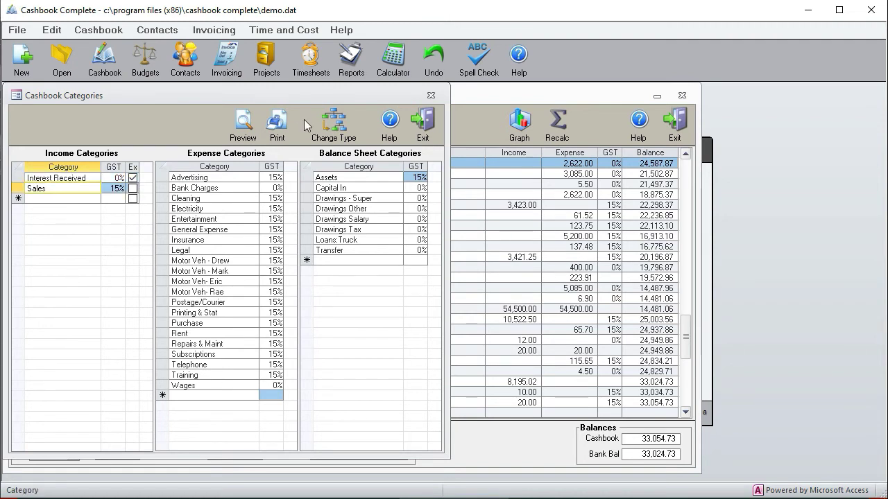
left_click(430, 95)
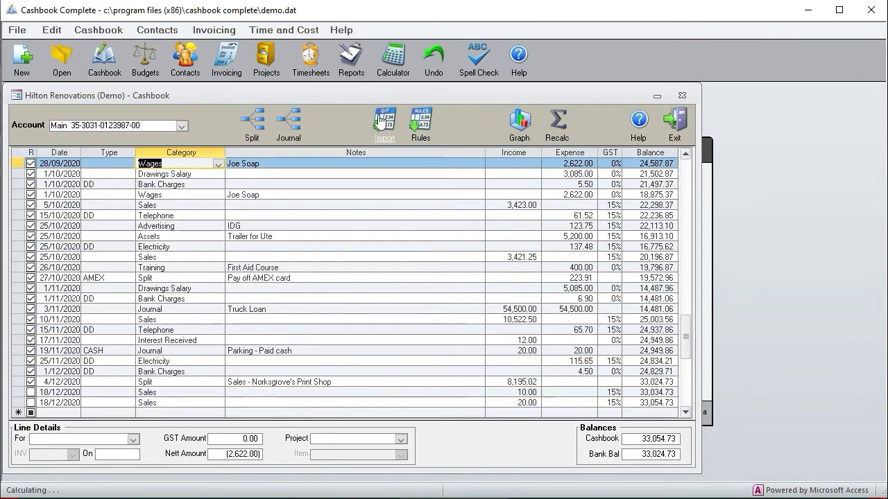
Step: View the line-editing commands available for the Trailer for Ute transaction, and go to the notes of the 1/10/2020 Wages transaction
left_click(61, 413)
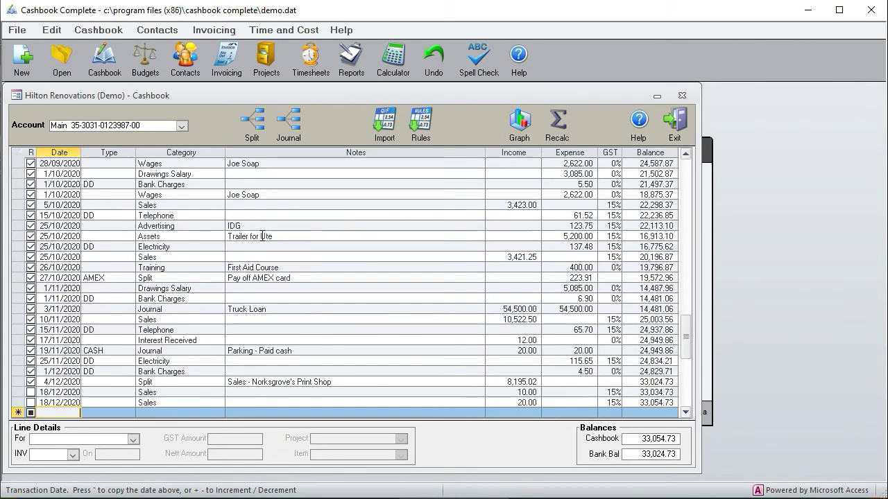
right_click(260, 236)
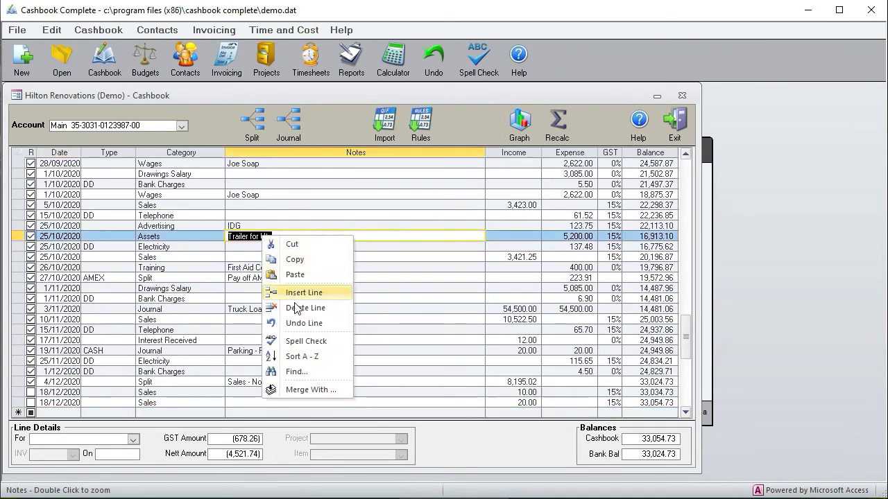
left_click(201, 192)
left_click(242, 195)
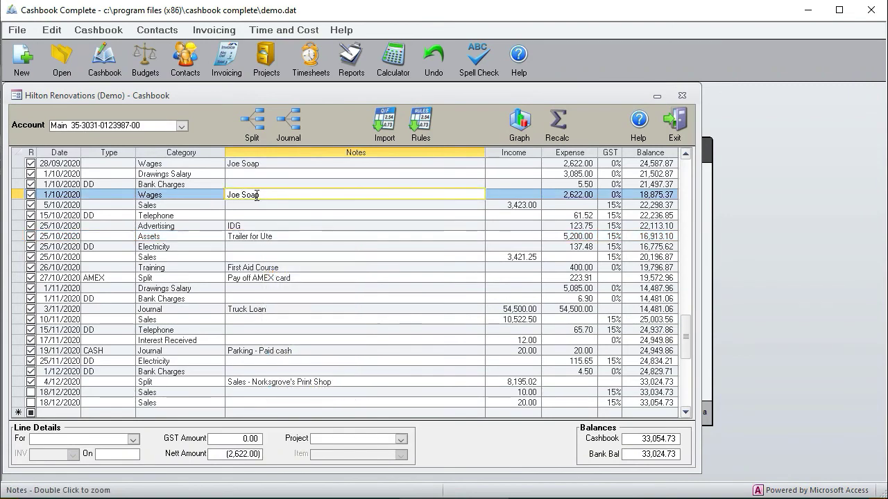
Step: Sort the cashbook transactions A - Z by their notes, and close and reopen the cashbook to restore date order
right_click(257, 194)
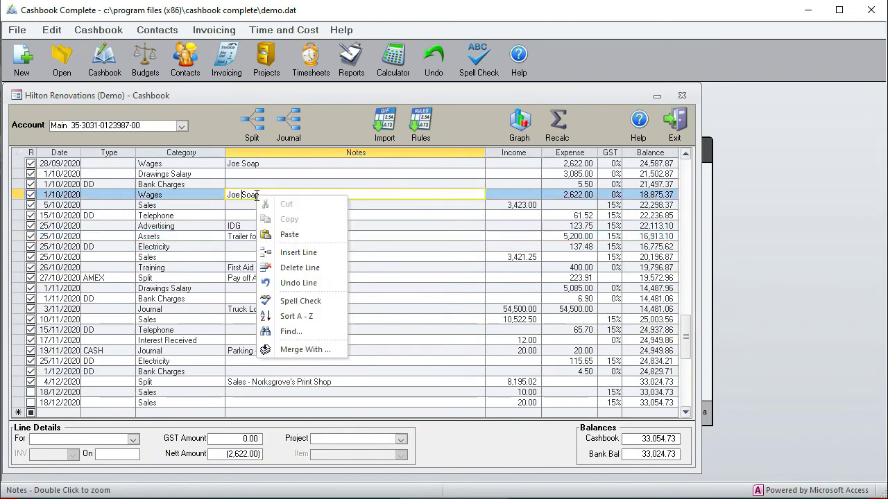
left_click(291, 316)
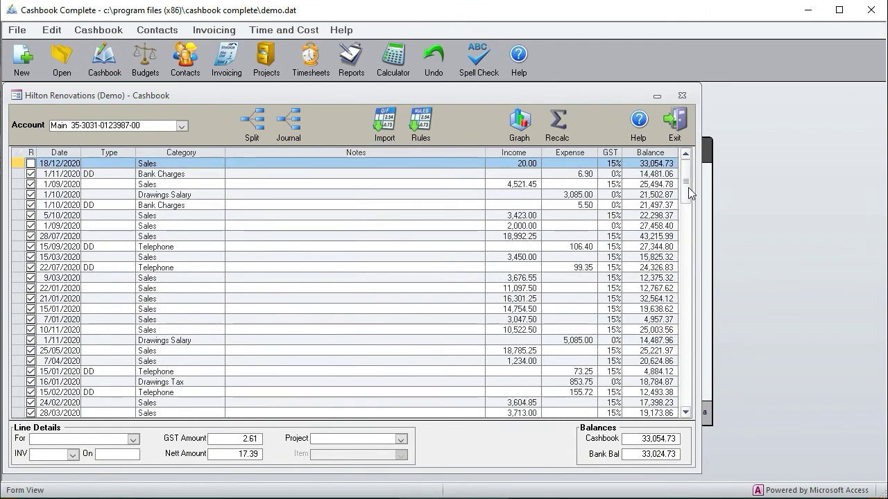
left_click_drag(684, 188, 689, 276)
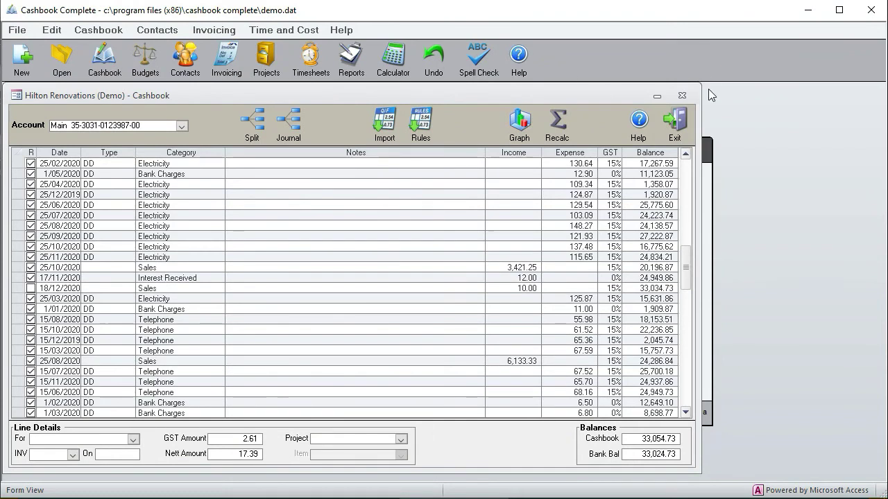
left_click(682, 95)
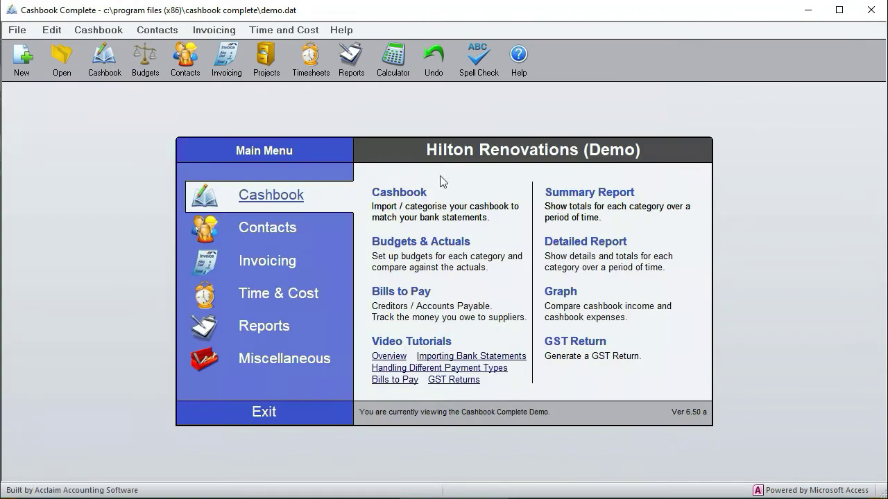
left_click(269, 197)
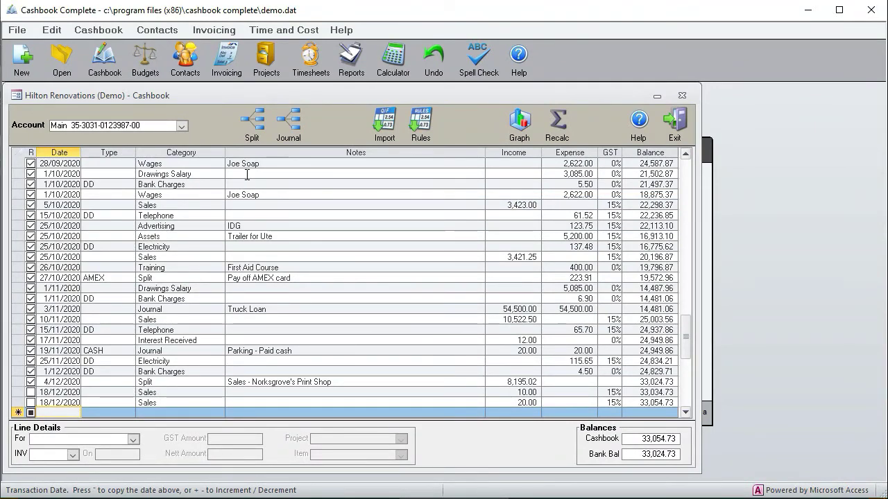
Step: Search the Notes column for the wage earner's first name, matching any part of the field, and close the search after two finds
left_click(247, 174)
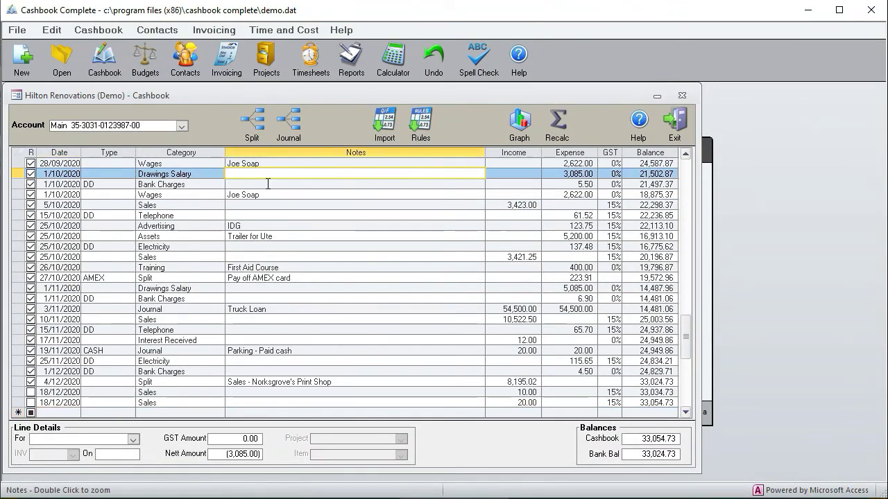
right_click(261, 172)
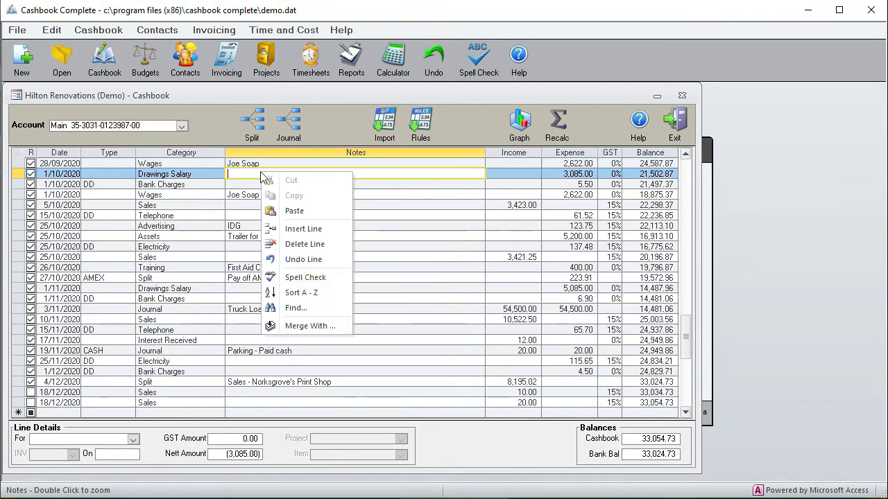
left_click(296, 308)
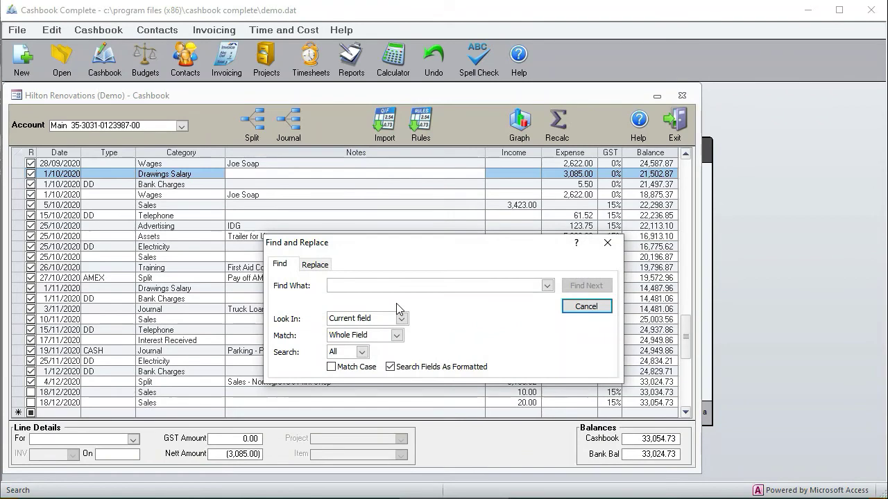
type("Jo")
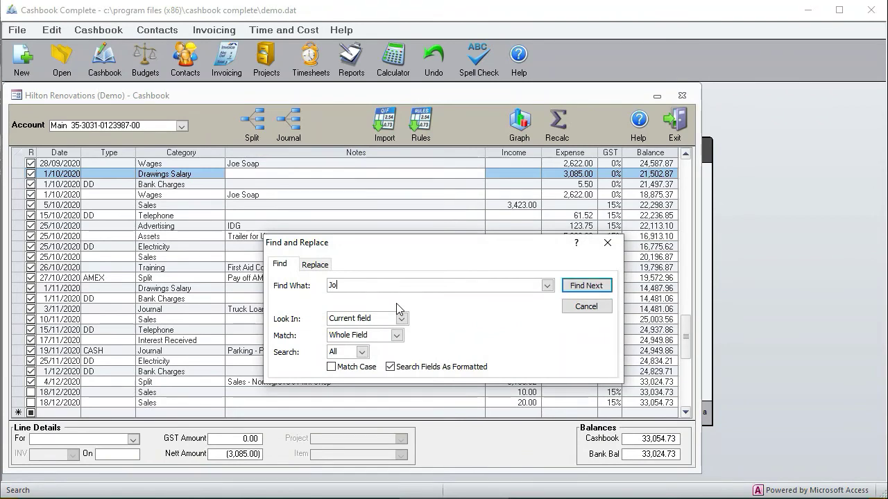
type("e")
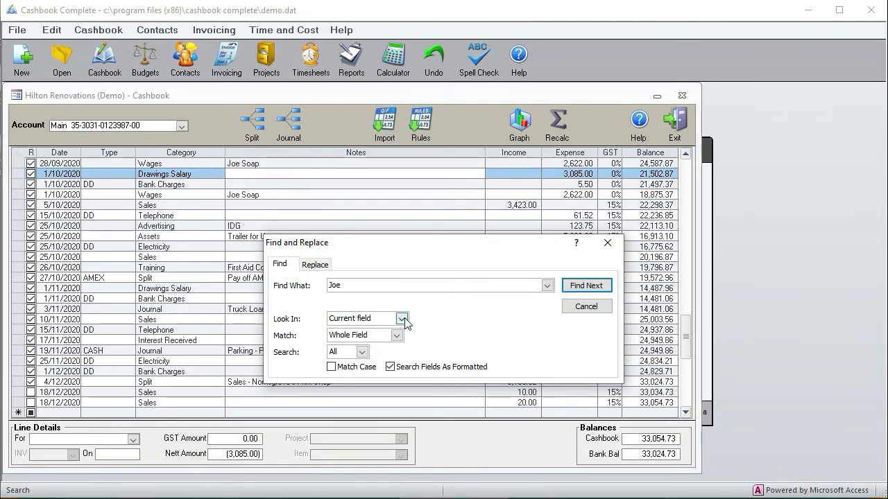
left_click(396, 335)
left_click(355, 348)
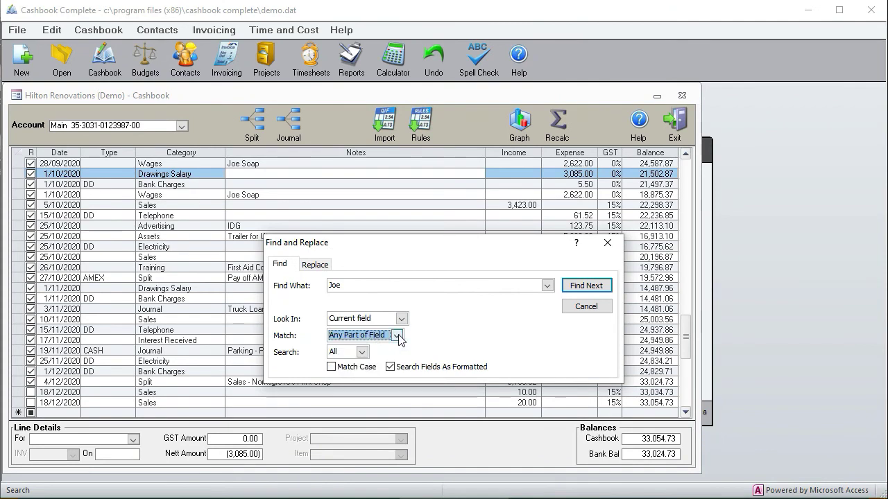
left_click(586, 286)
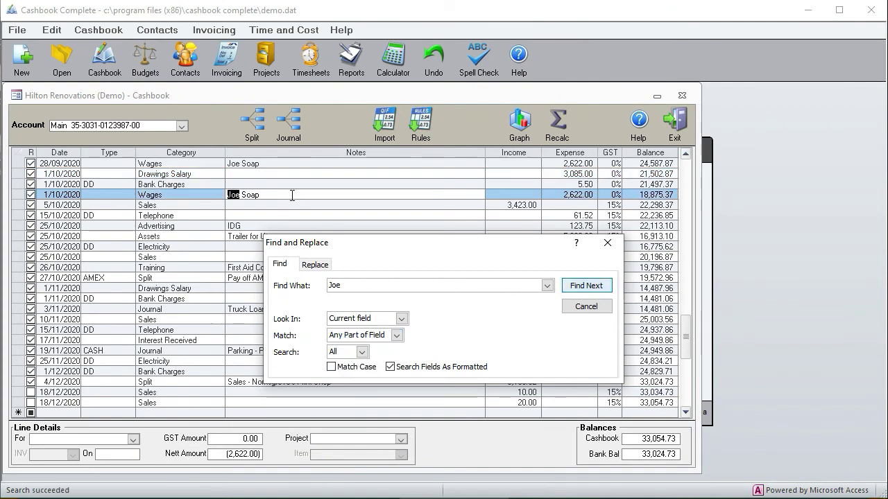
left_click(586, 285)
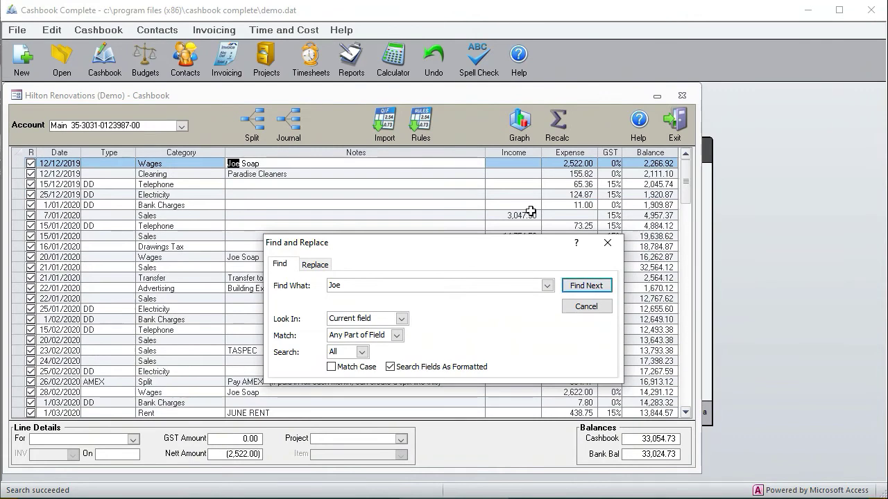
left_click(609, 243)
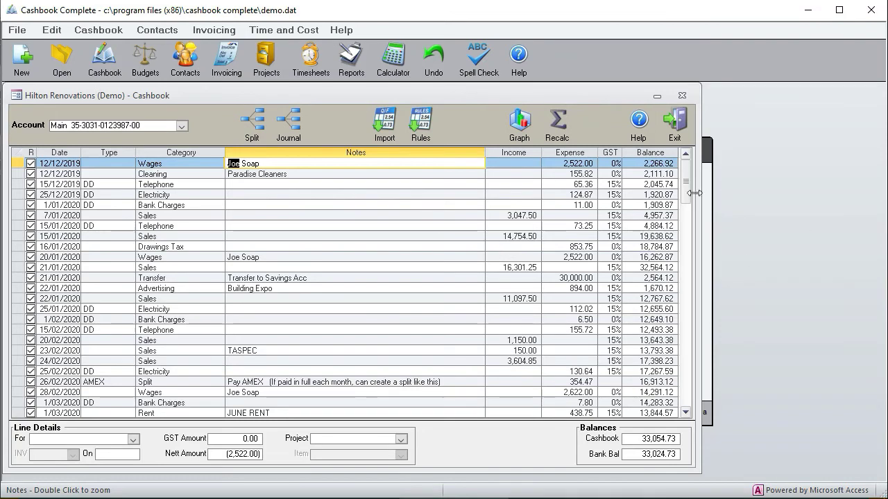
Step: Link the 10/11/2020 Sales transaction to the exactly matching CatWorks invoice dated 4/11/2019
left_click_drag(686, 184, 677, 357)
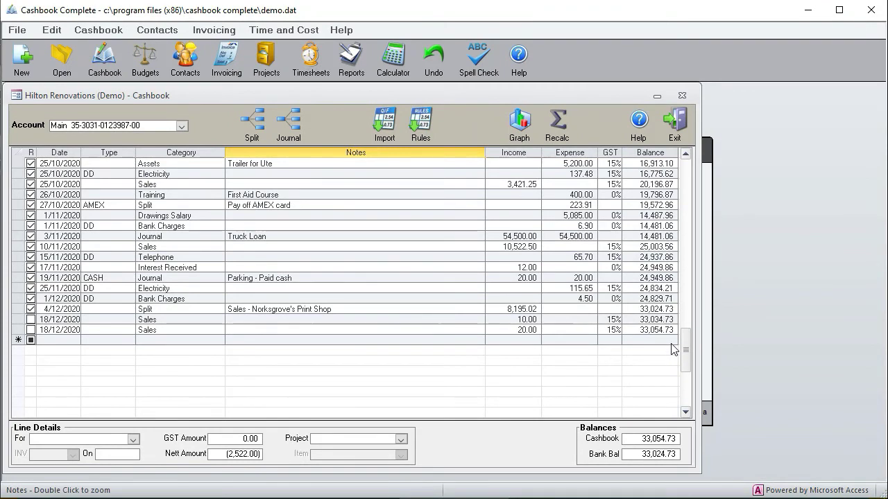
left_click(203, 246)
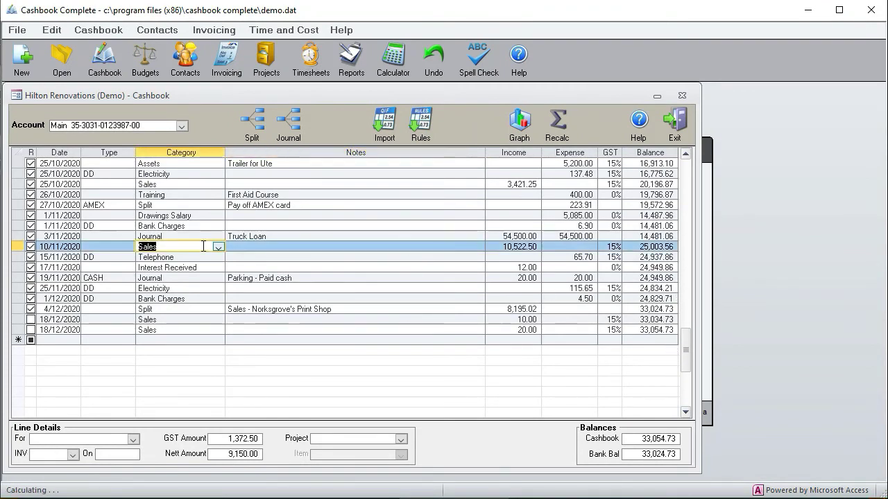
left_click(74, 457)
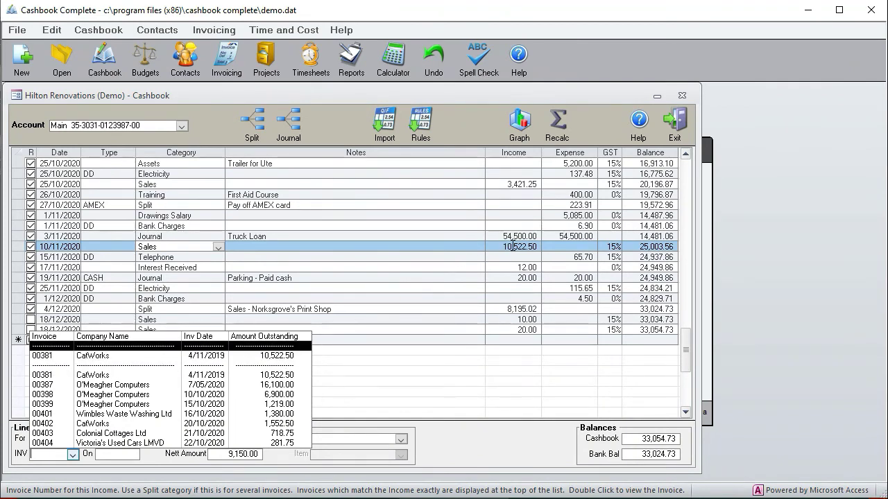
left_click(96, 356)
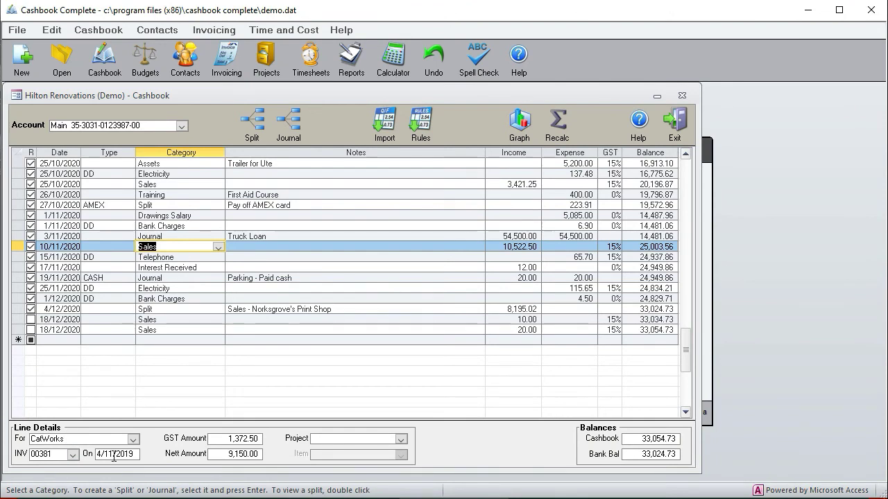
Step: Assign the Skylight project HR21348 to the 10/11/2020 Sales transaction
left_click(59, 439)
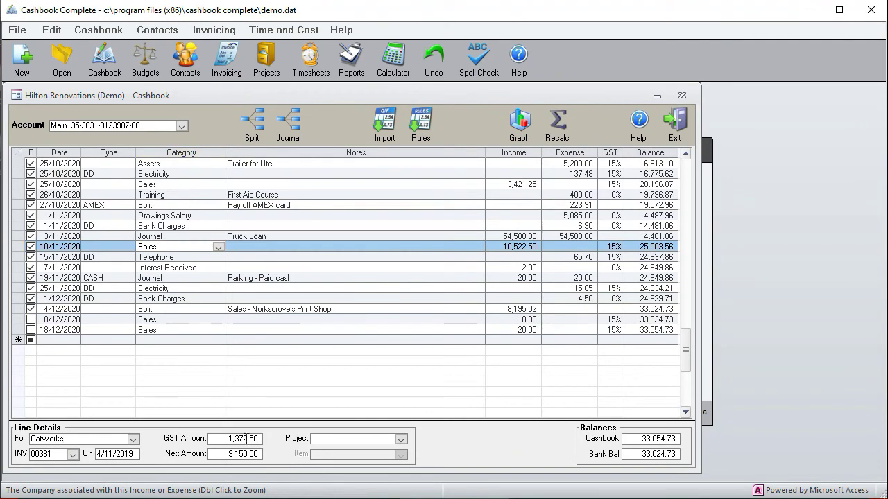
left_click(401, 439)
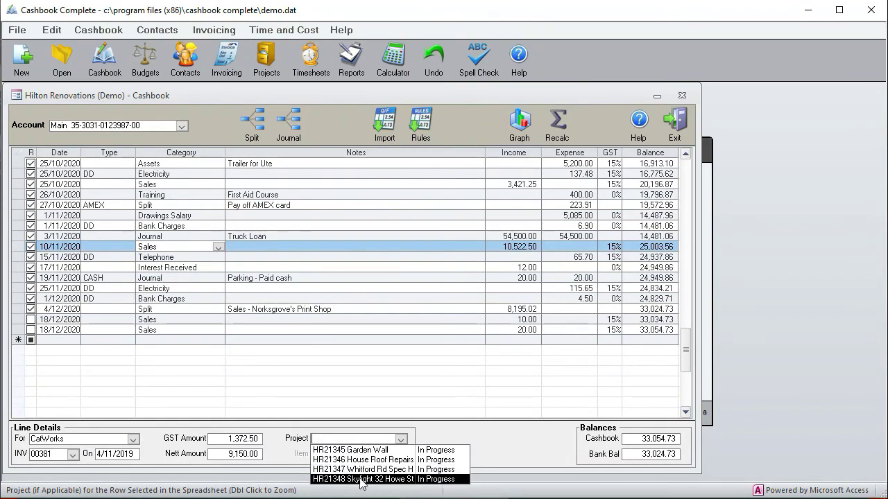
left_click(360, 479)
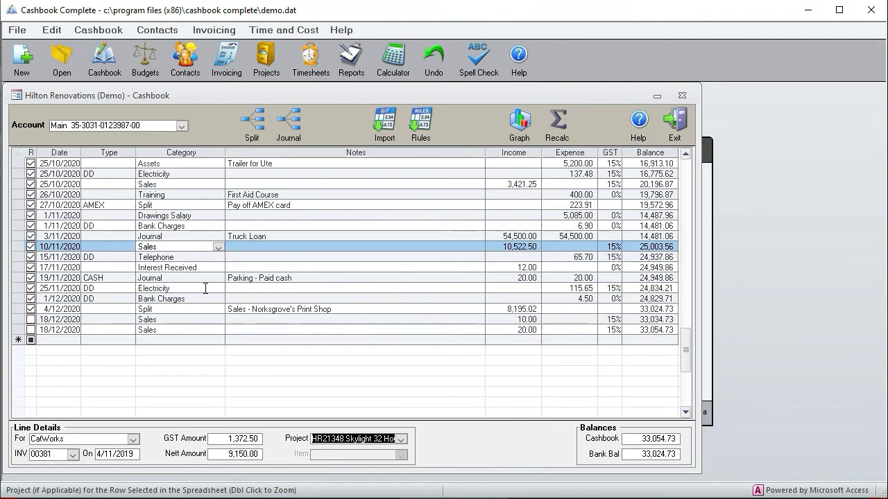
Step: Examine the invoice details of both Sales lines in the 4/12/2020 Norksgrove's Print Shop split, and close the split
left_click(168, 310)
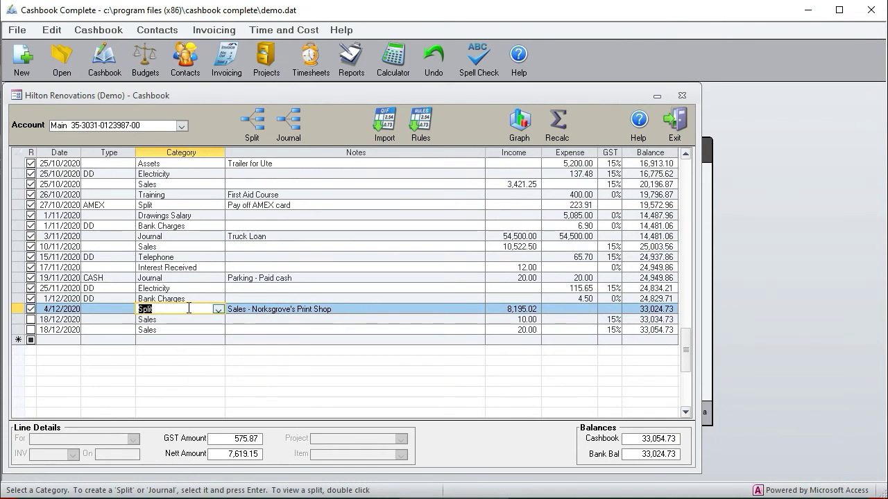
double_click(157, 309)
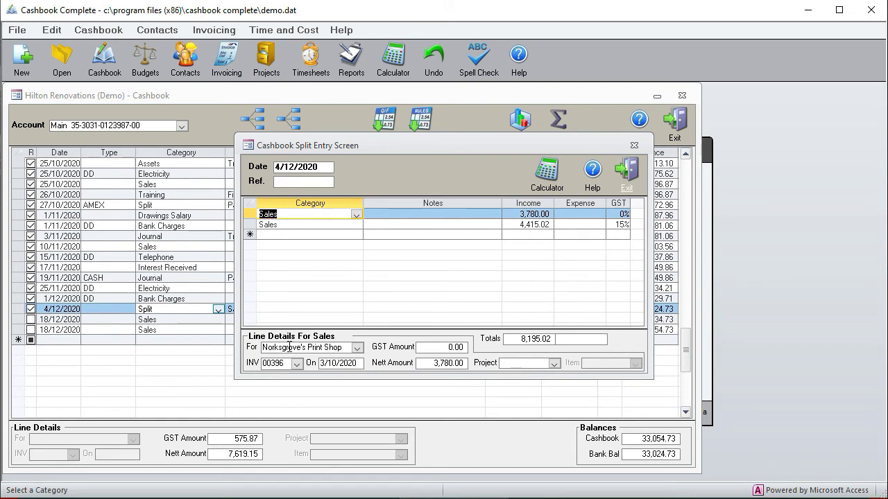
left_click(304, 224)
left_click(301, 215)
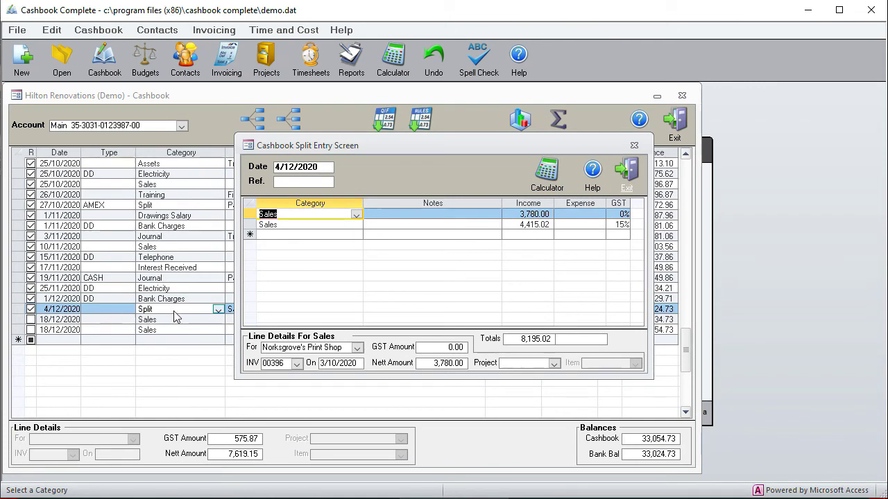
left_click(323, 227)
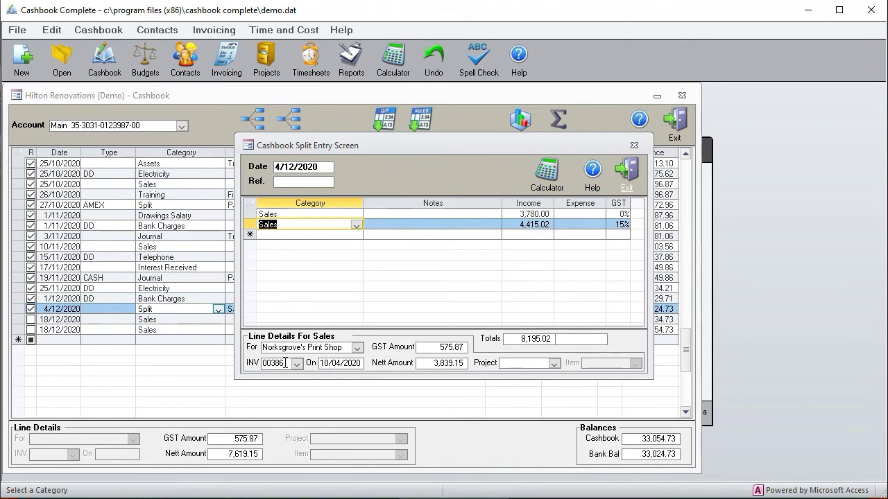
left_click(305, 214)
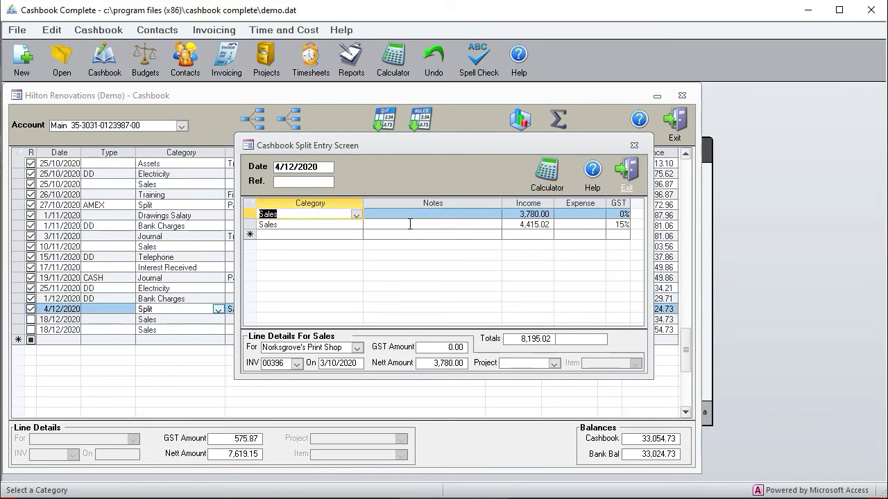
left_click(410, 225)
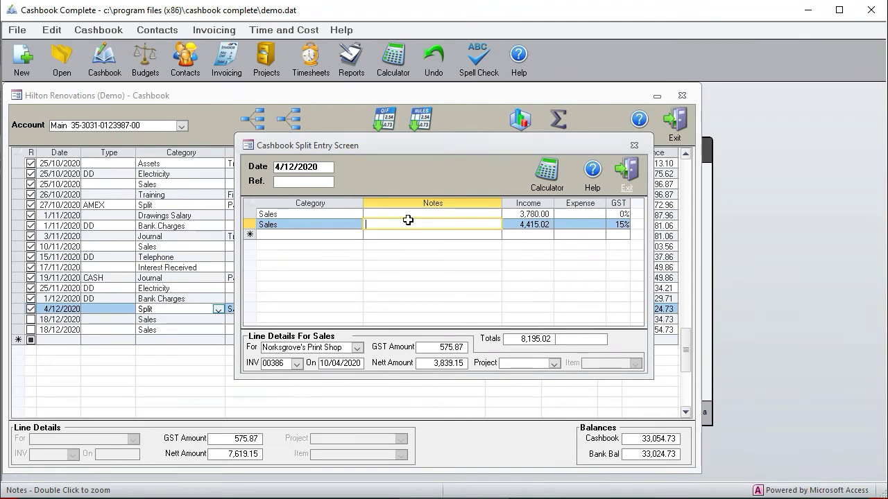
left_click(408, 216)
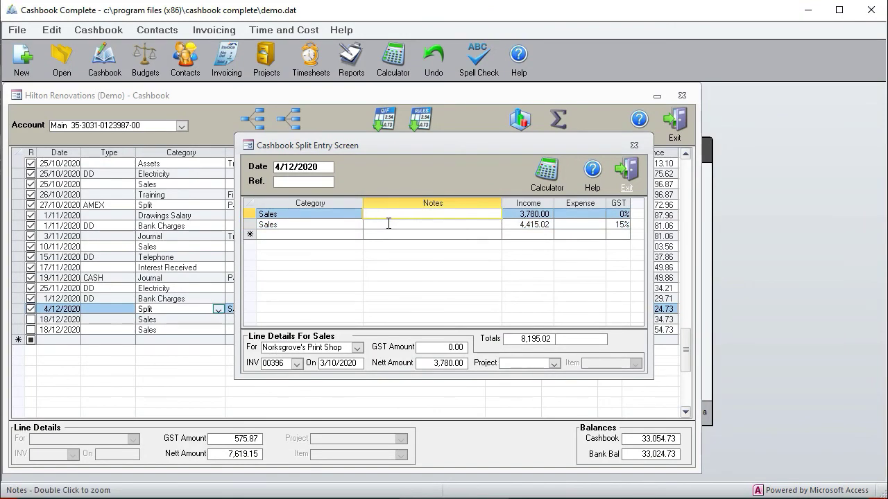
left_click(635, 145)
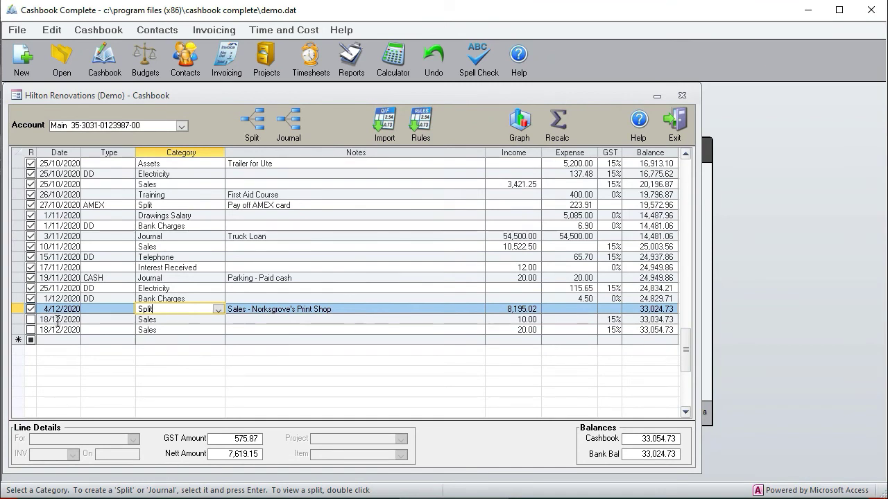
Step: Merge the 20.00 Sales transaction dated 18/12/2020 with the 10.00 one of the same date, and open the resulting split
left_click(57, 331)
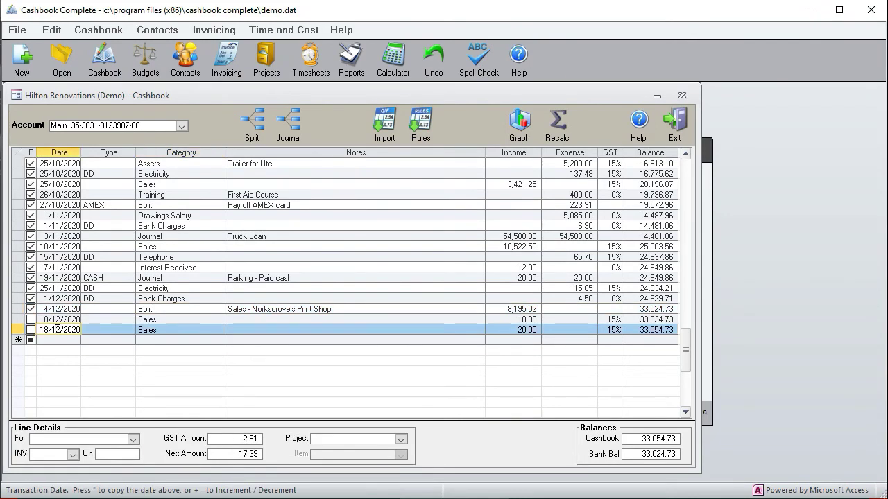
right_click(58, 330)
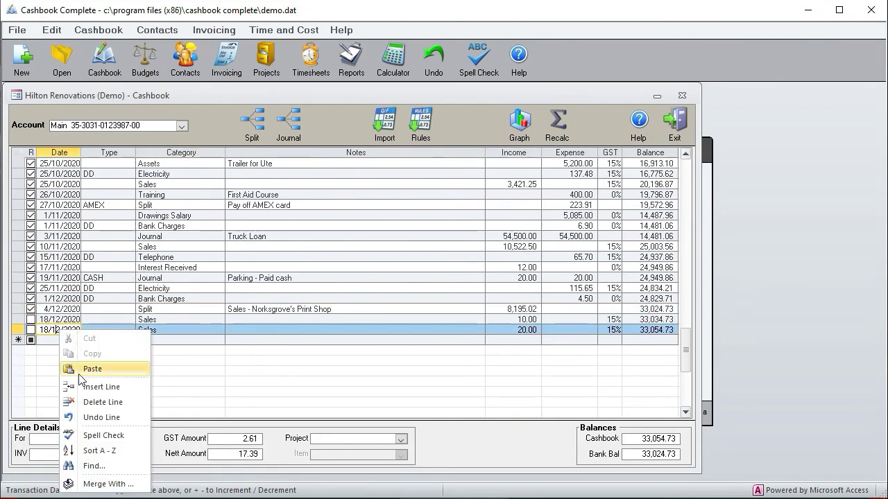
key("Escape")
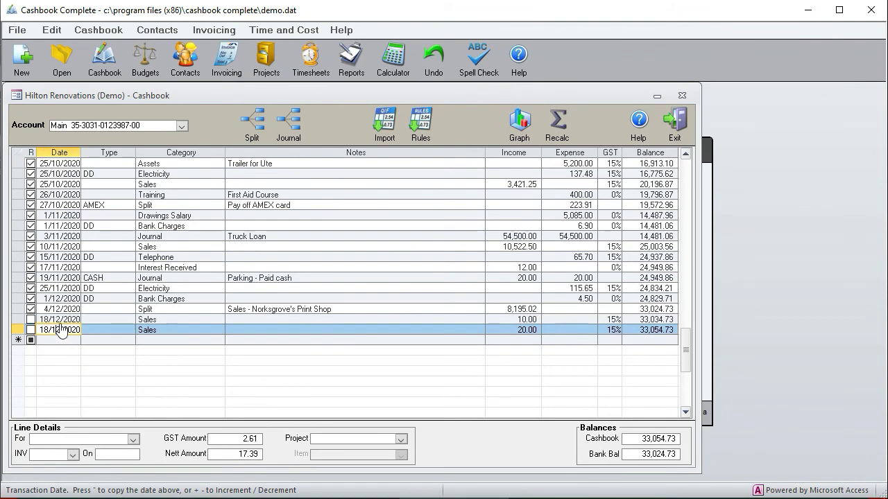
left_click(61, 321)
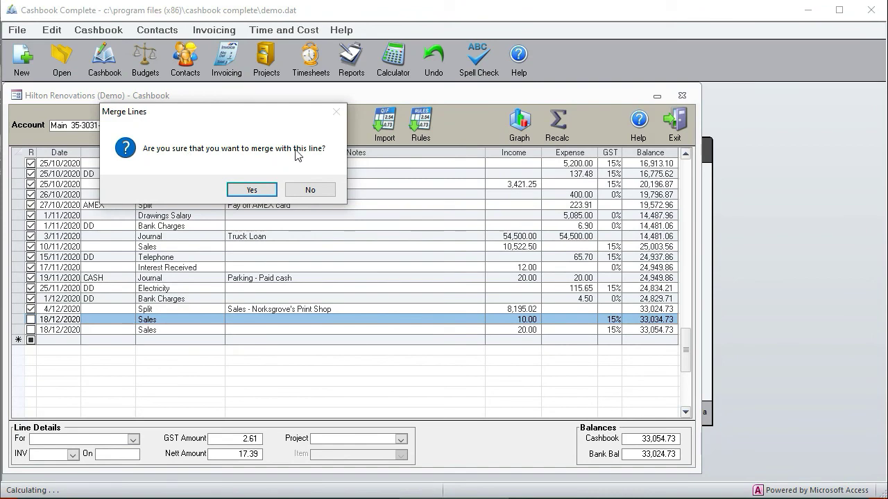
left_click(251, 190)
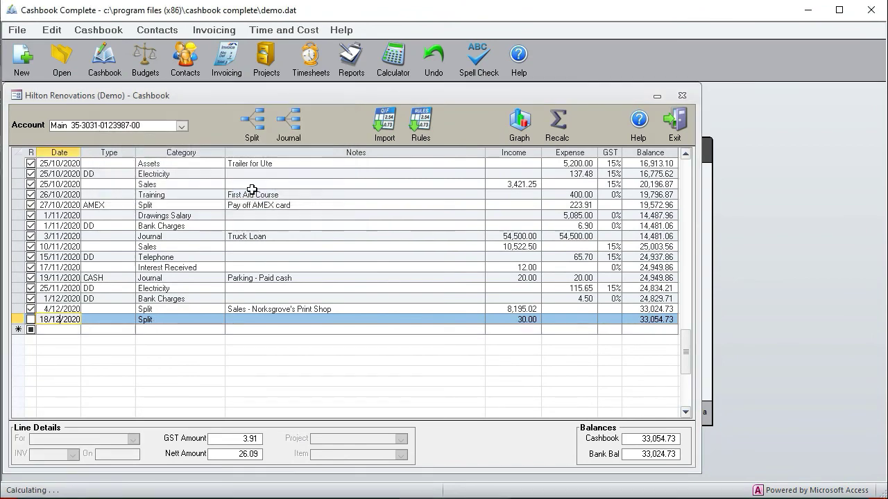
double_click(166, 319)
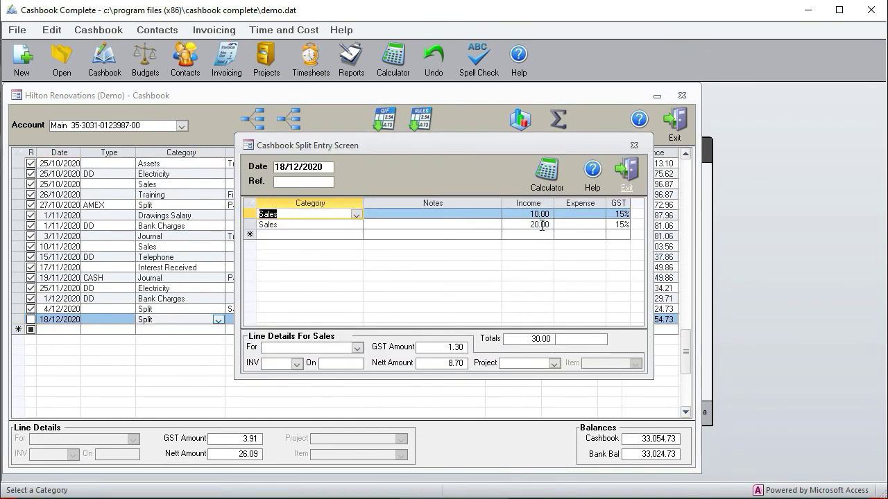
Step: Close the 18/12/2020 split and examine both lines of the 19/11/2020 cash parking journal
left_click(633, 145)
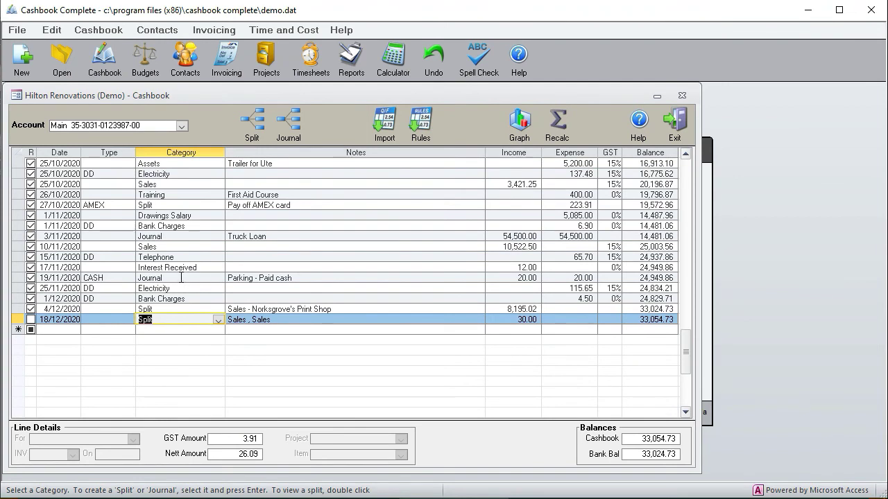
double_click(181, 278)
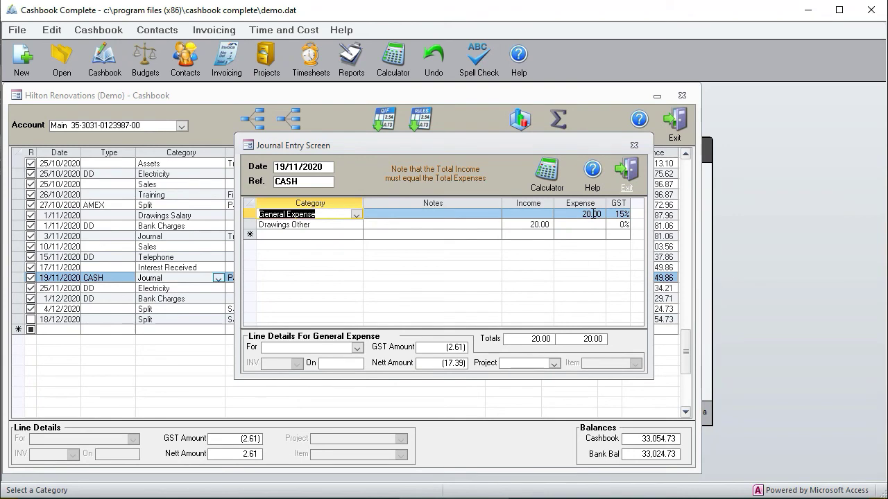
left_click(541, 224)
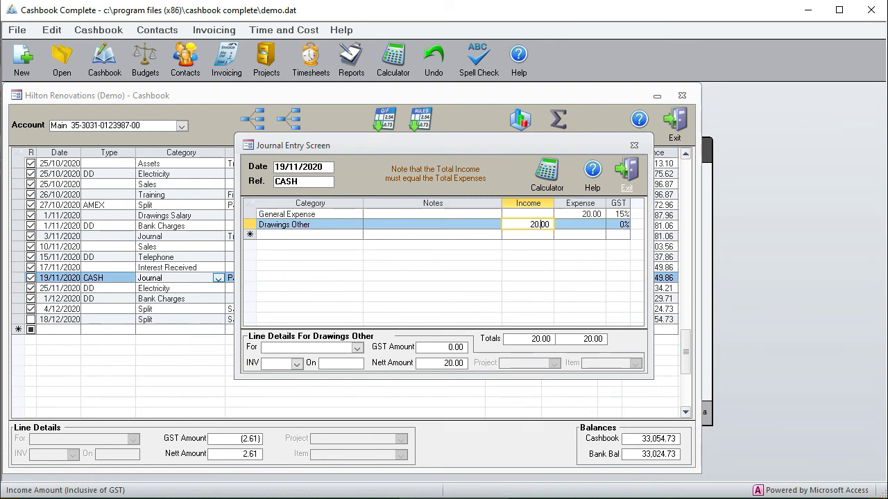
Step: Read the help page on journals through its cash job, cash purchase and loan examples, and close the help and the journal
left_click(592, 171)
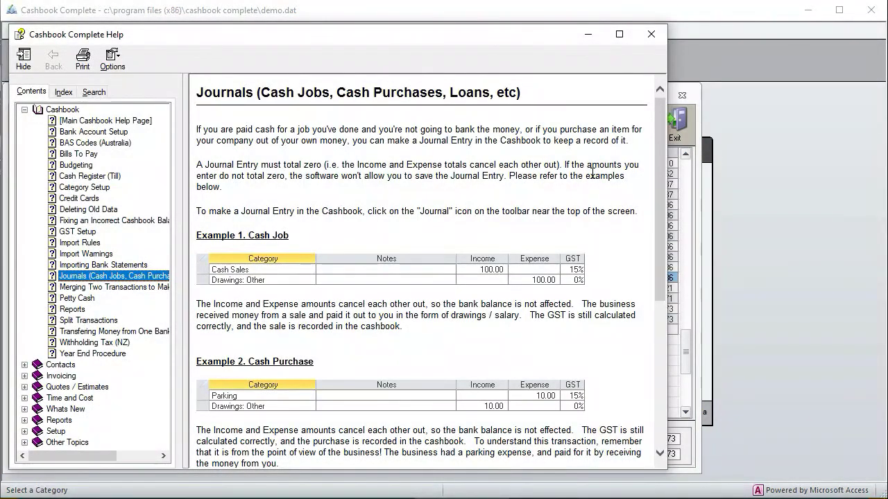
scroll(659, 194, "down", 2)
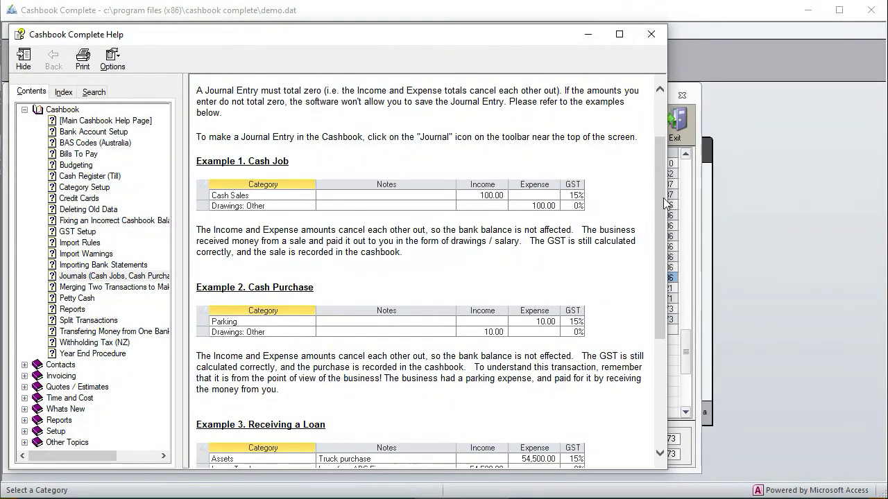
scroll(666, 204, "down", 4)
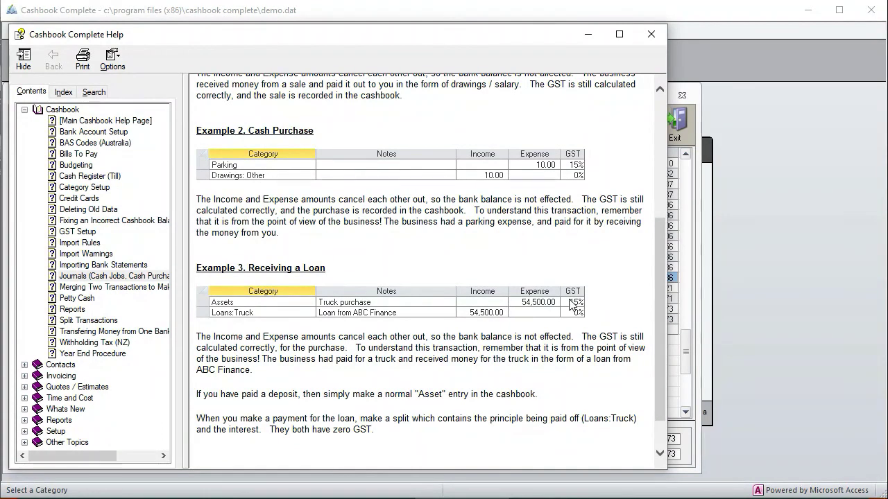
left_click(651, 34)
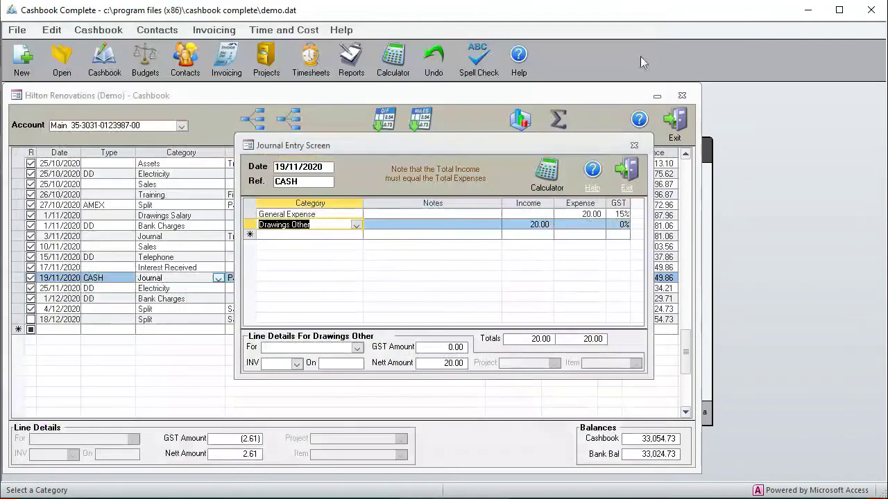
left_click(634, 149)
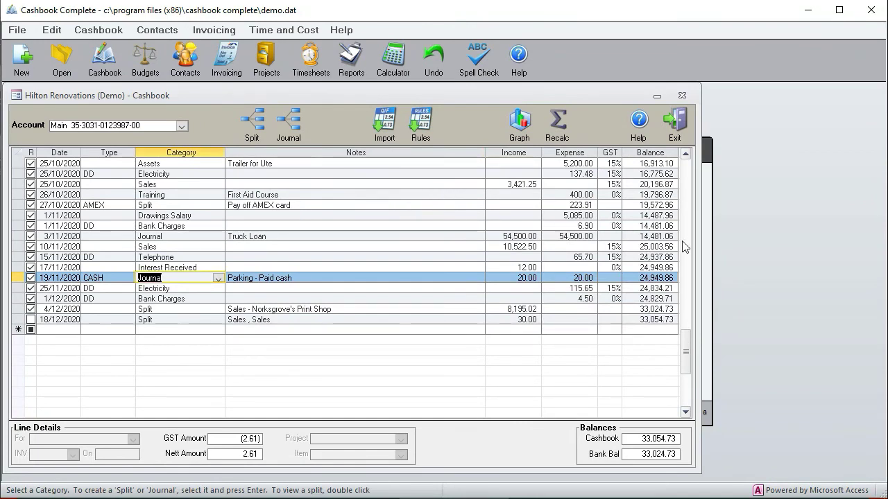
Step: Examine the lines of the 26/02/2020 AMEX payment split in the Main account, and close the split
left_click_drag(684, 347, 707, 175)
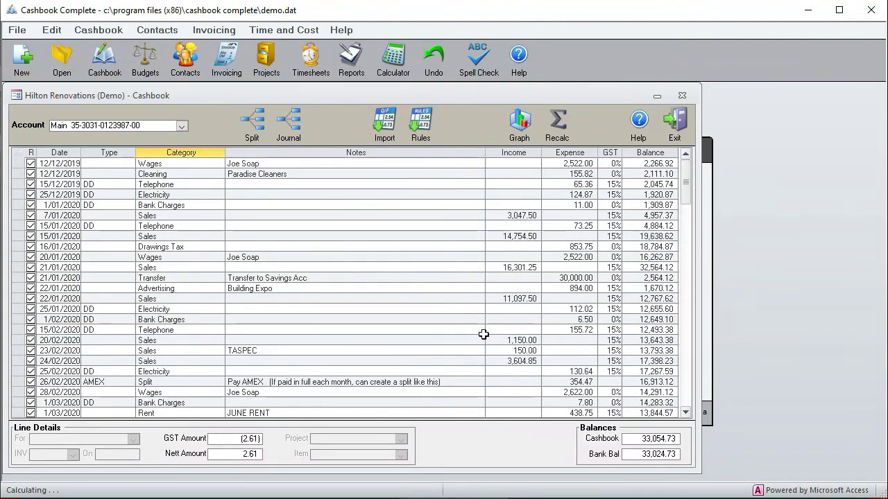
left_click(266, 384)
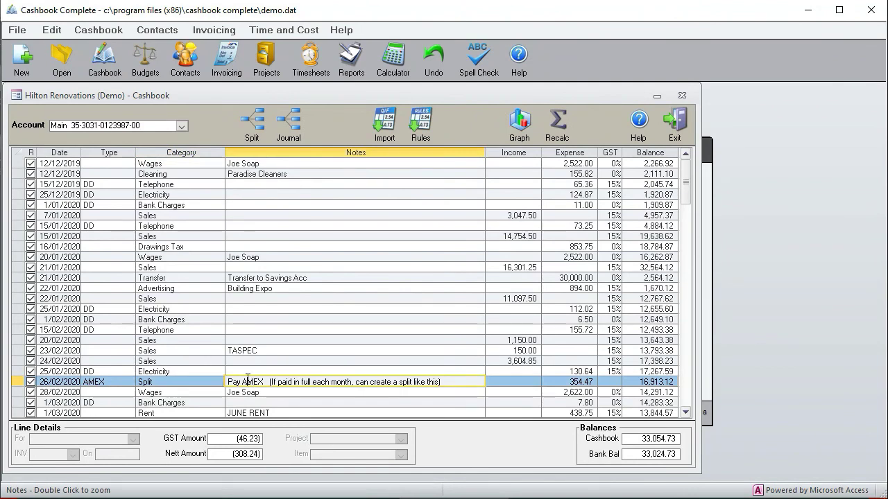
double_click(189, 382)
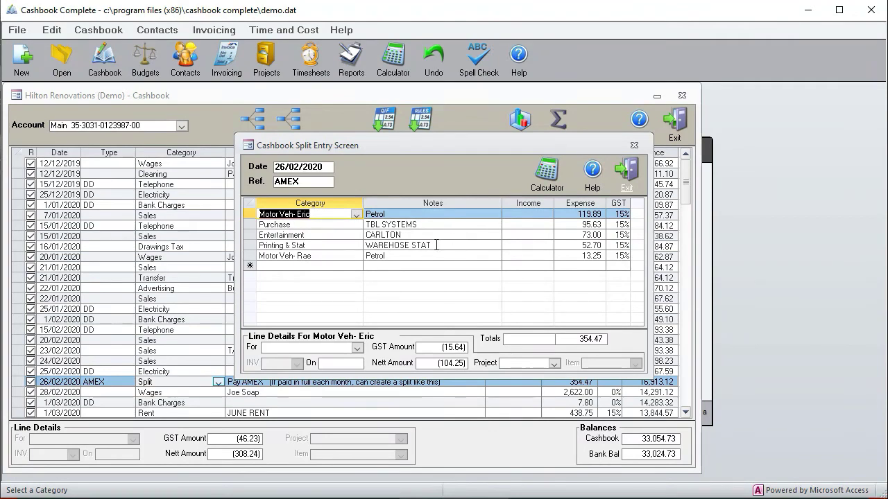
left_click(399, 266)
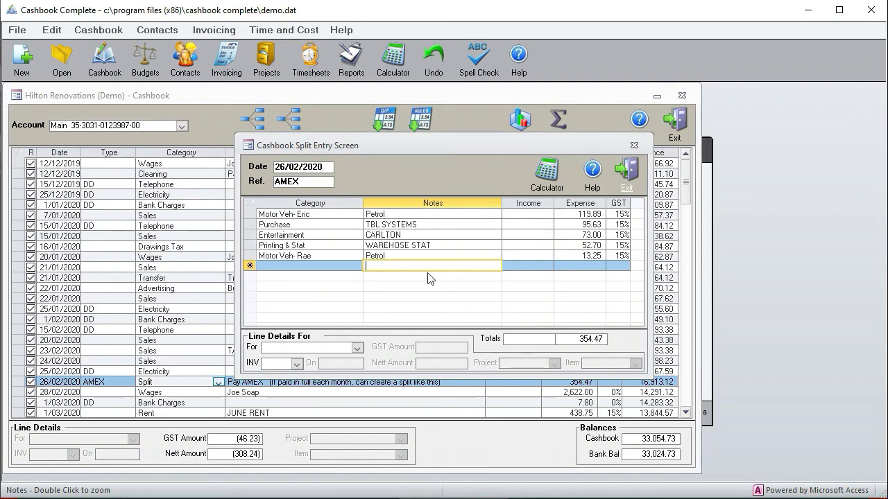
left_click(634, 147)
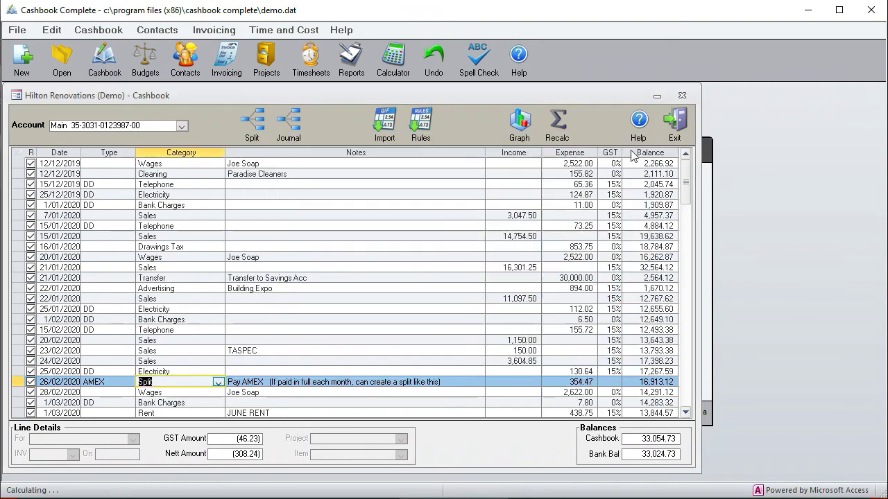
Step: Switch the cashbook to the VISA CARD account and examine the category, income and notes of the 30/08/2020 transfer
left_click(183, 127)
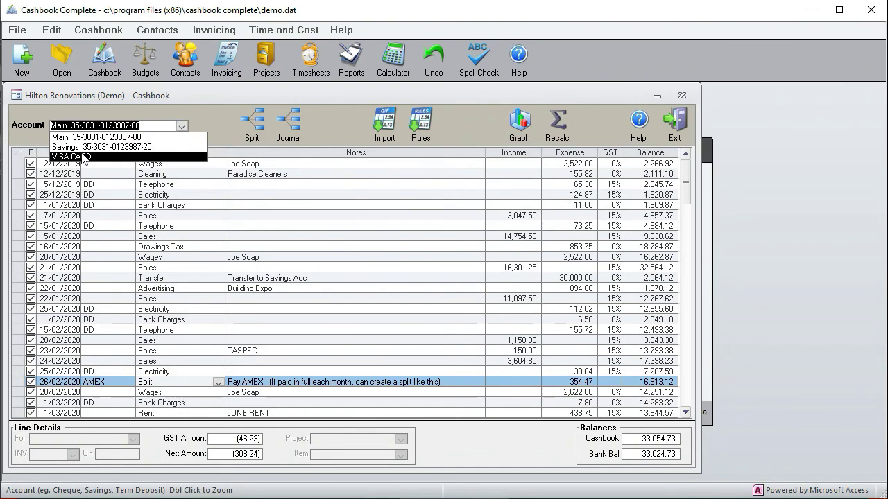
left_click(116, 156)
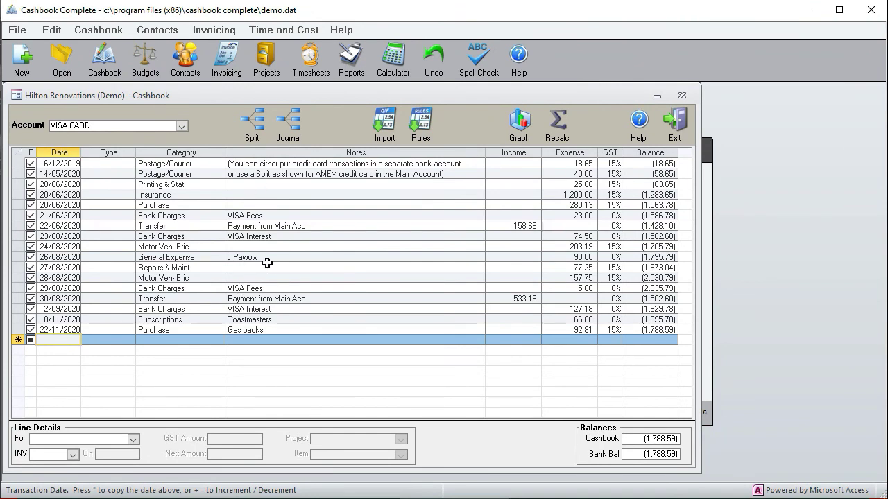
left_click(186, 299)
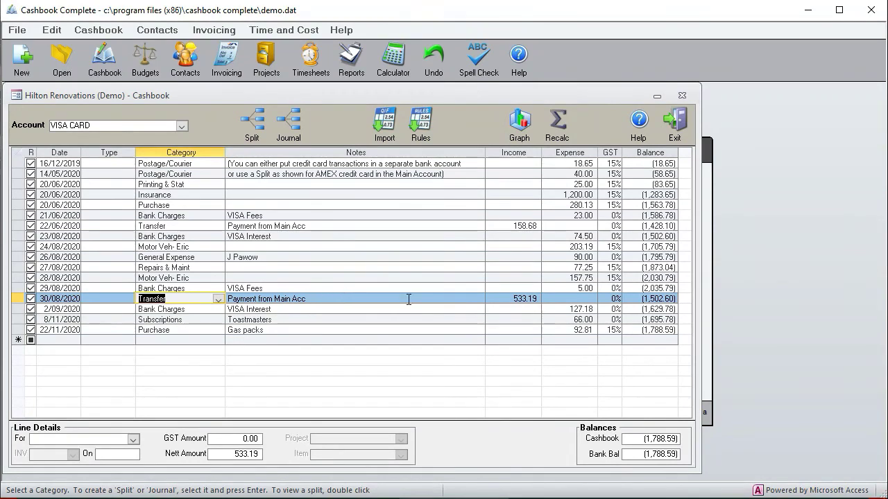
left_click(516, 300)
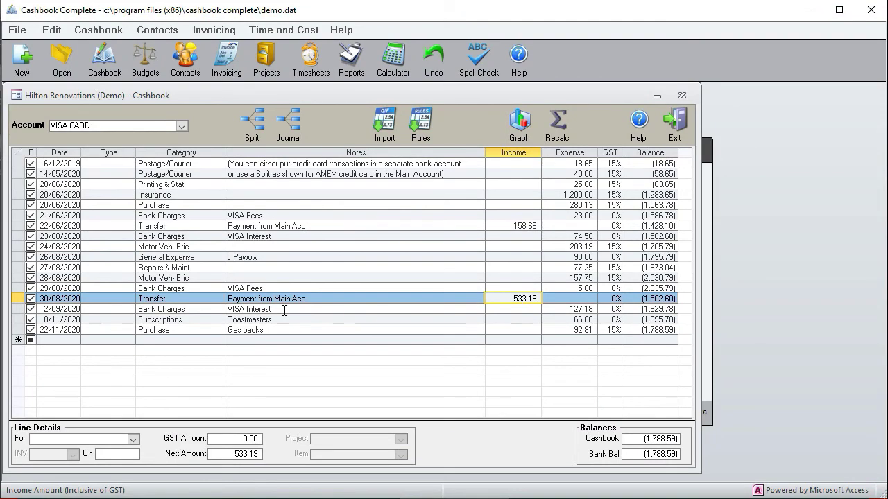
left_click(309, 298)
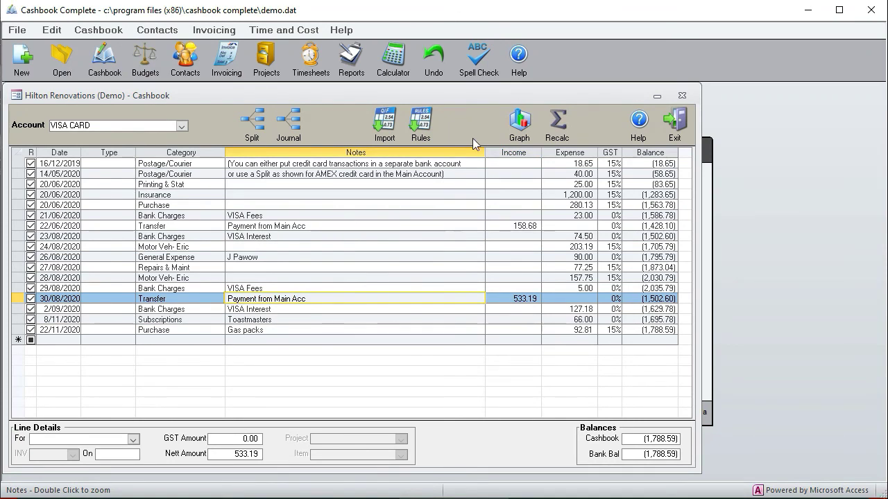
Step: Close the cashbook and reopen it to return to the Main account
left_click(682, 95)
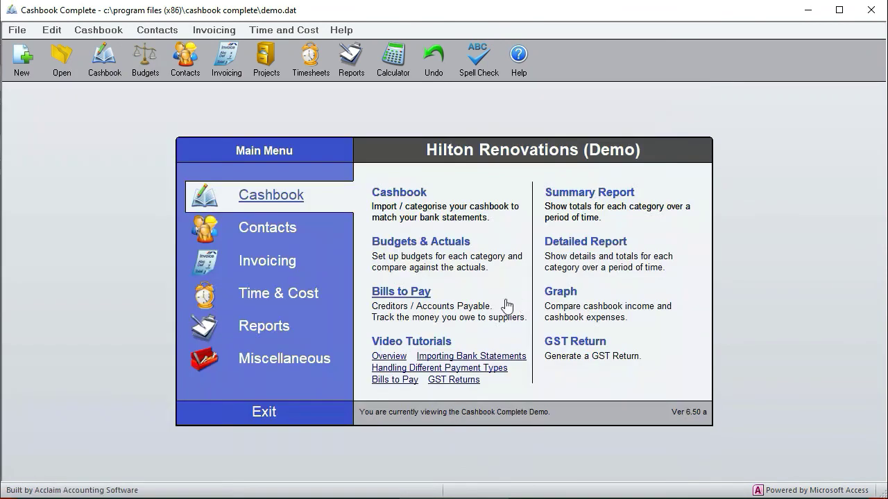
left_click(399, 193)
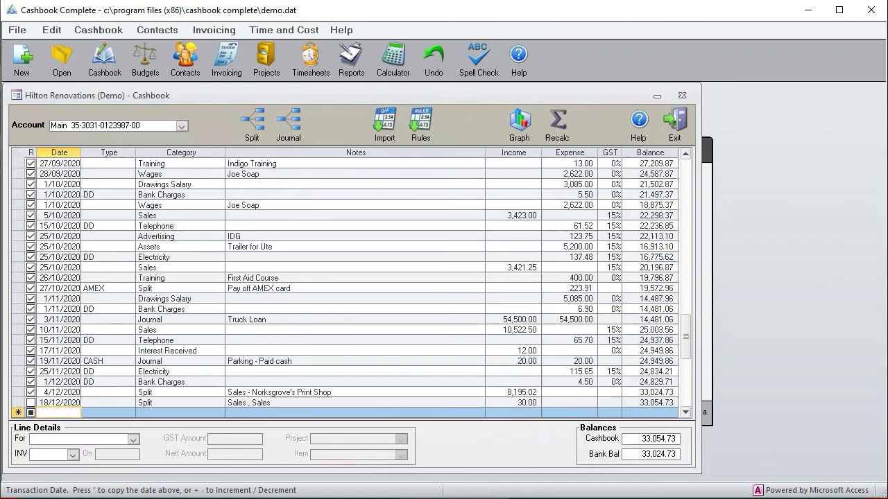